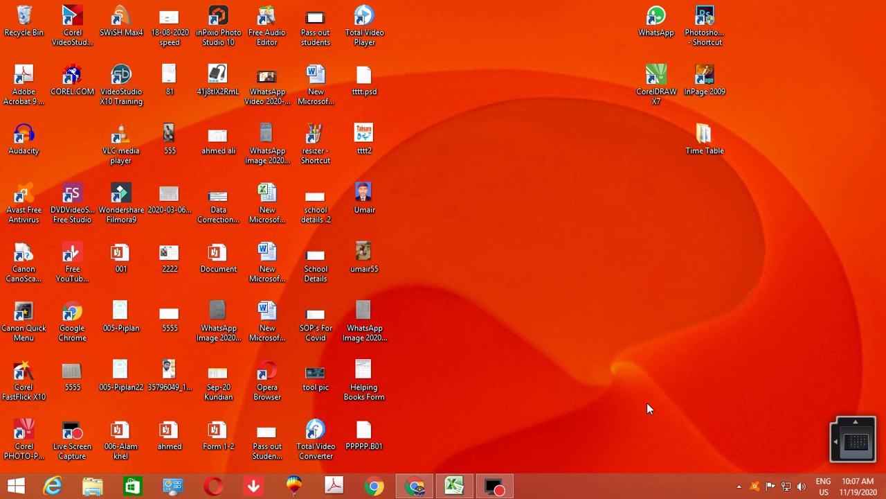
# Step: Restore the Lesson No.1 Excel workbook window from the taskbar
pyautogui.click(452, 488)
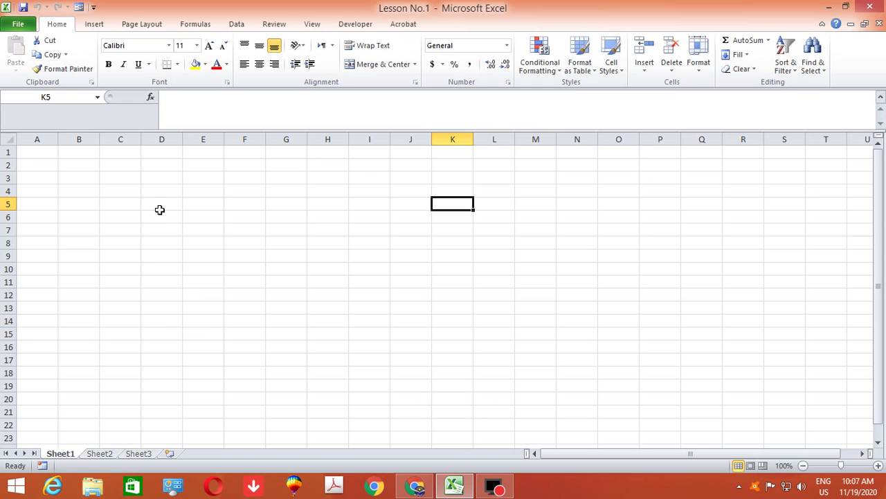
pyautogui.click(82, 186)
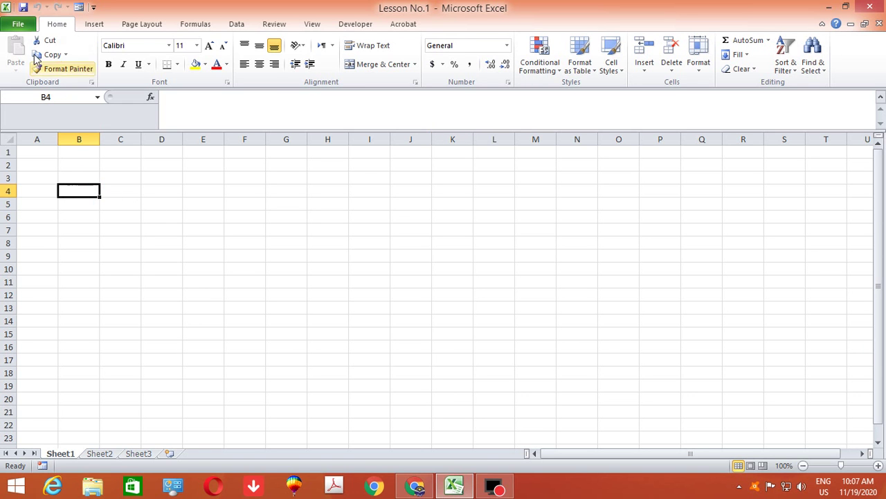
pyautogui.click(92, 28)
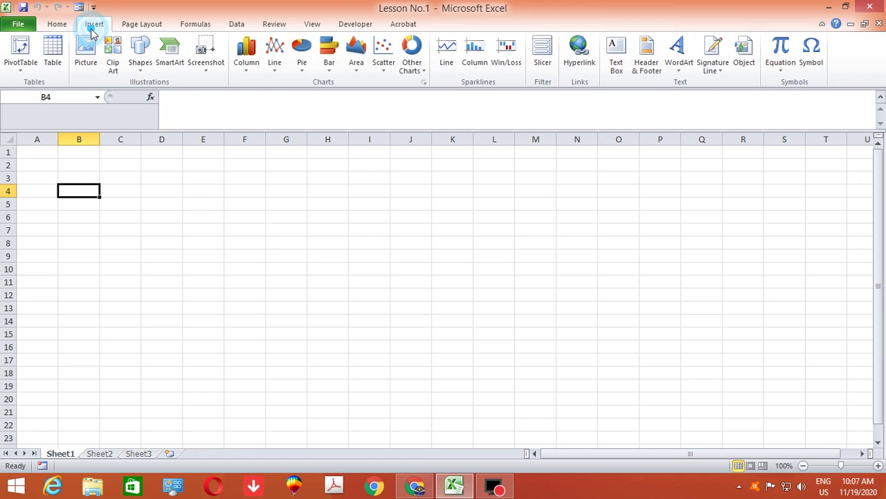
pyautogui.click(20, 25)
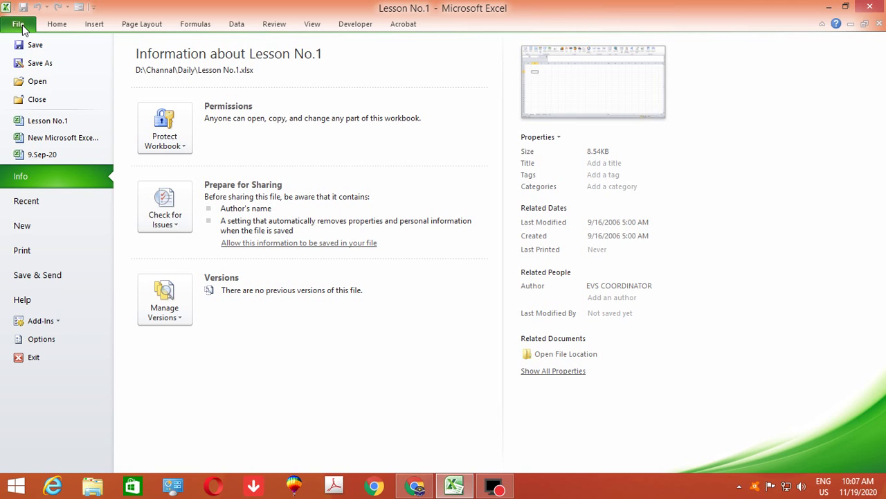
pyautogui.click(57, 26)
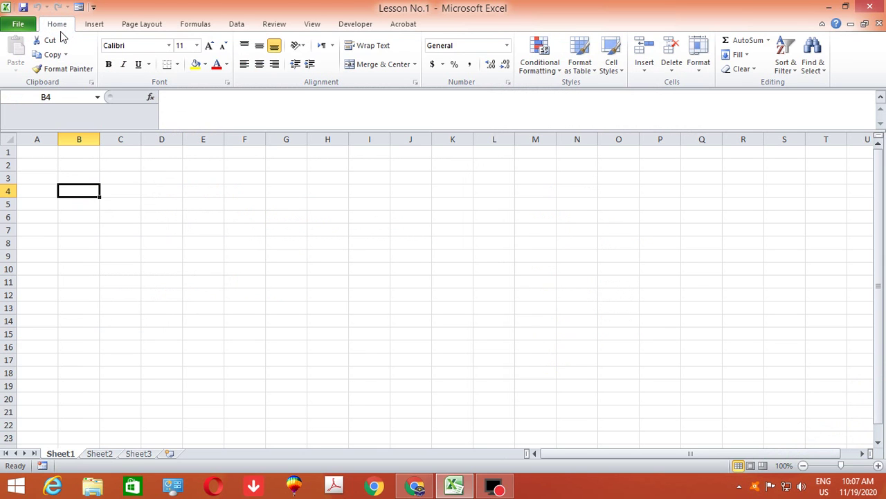
pyautogui.click(184, 177)
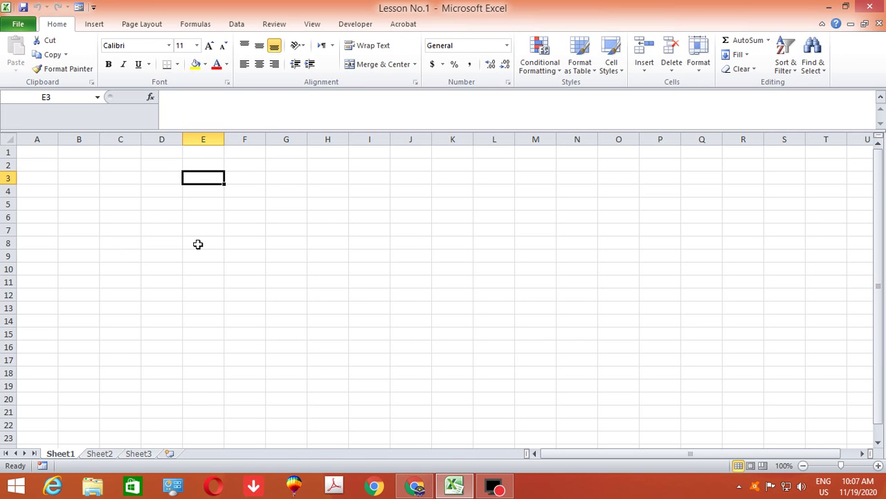
pyautogui.click(297, 229)
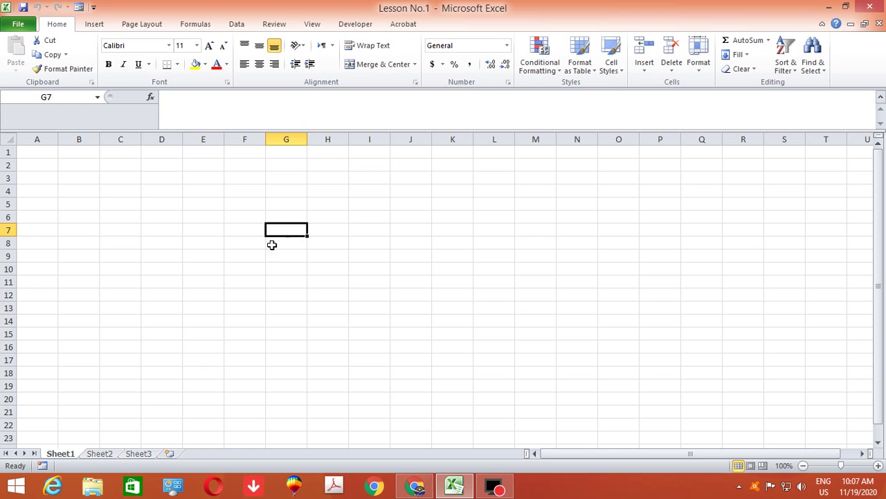
pyautogui.click(395, 211)
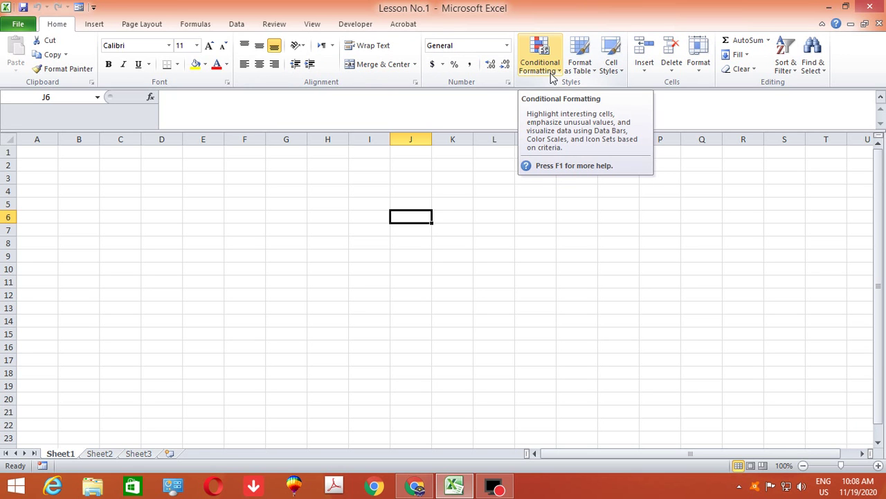
pyautogui.click(86, 178)
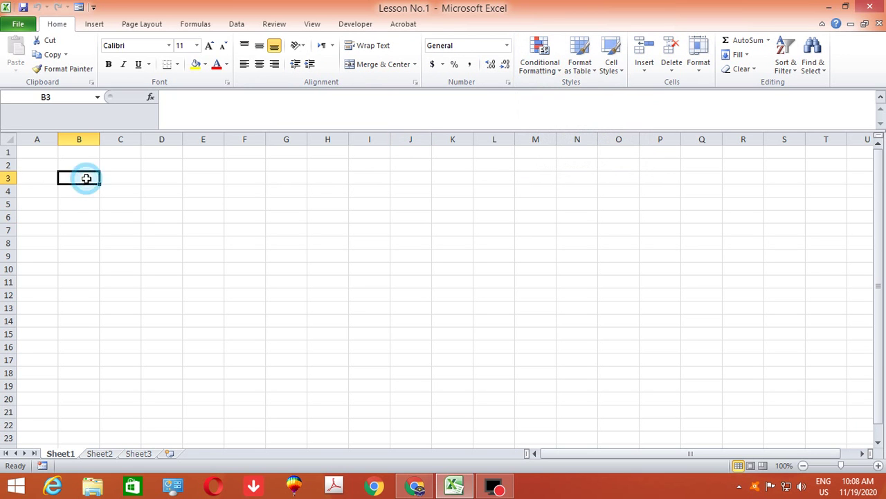
pyautogui.click(53, 153)
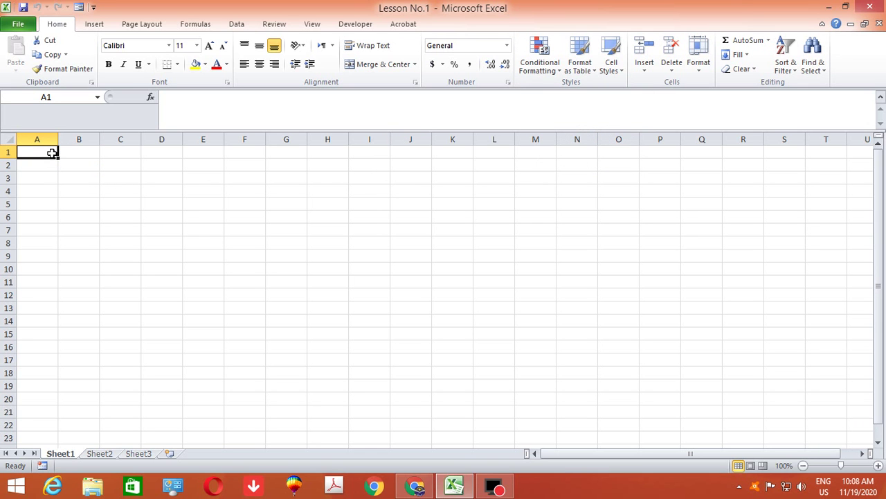
pyautogui.press('Right')
pyautogui.press('Right')
pyautogui.press('Right')
pyautogui.press('Right')
pyautogui.press('Right')
pyautogui.press('Right')
pyautogui.press('Right')
pyautogui.press('Down')
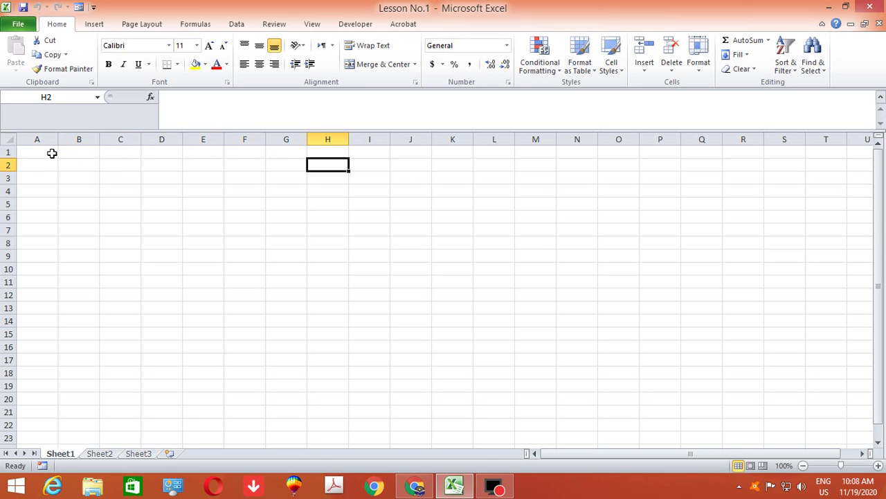
pyautogui.click(50, 153)
pyautogui.click(79, 154)
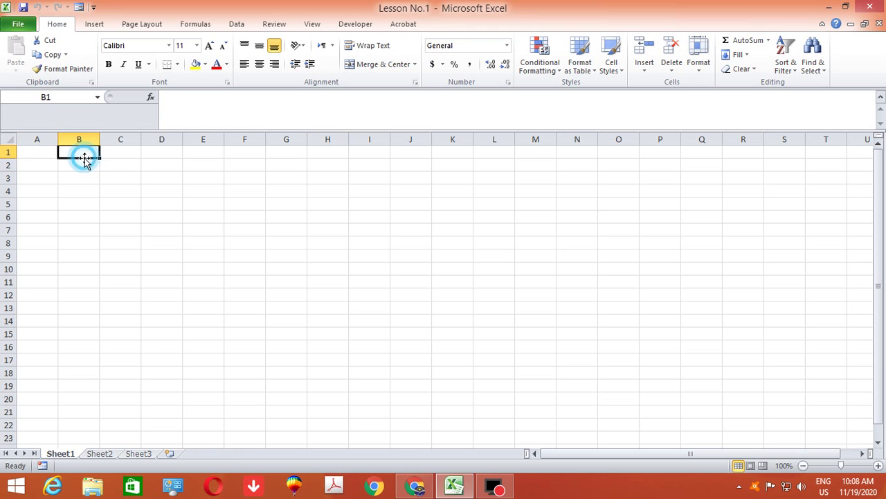
# Step: Apply All Borders to the range A1:M20 on Sheet1
pyautogui.moveTo(42, 155)
pyautogui.mouseDown()
pyautogui.moveTo(239, 389)
pyautogui.moveTo(542, 392)
pyautogui.mouseUp()
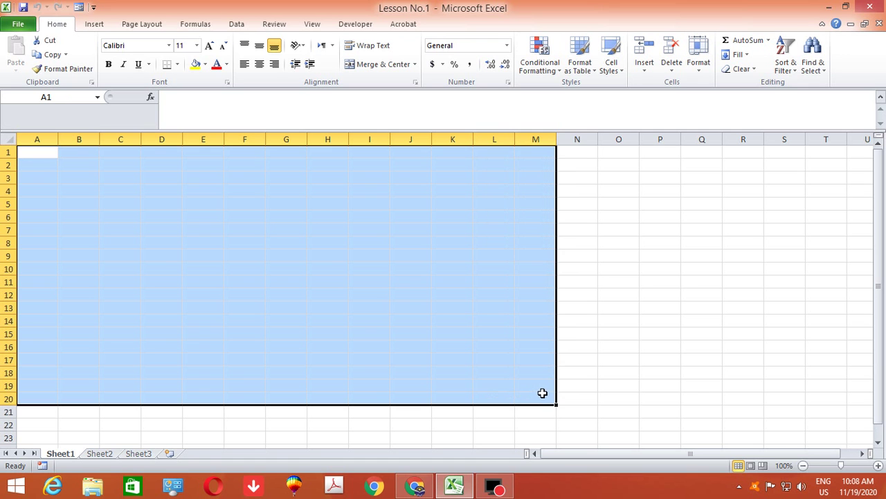
pyautogui.click(178, 64)
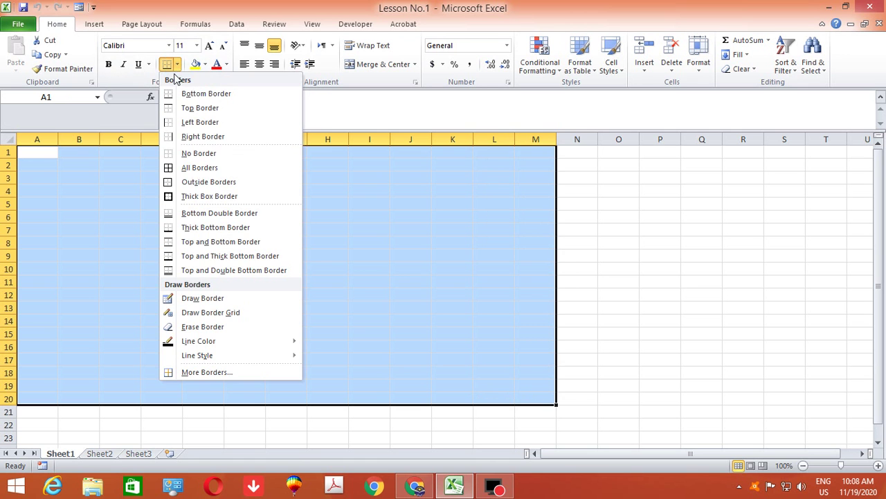
pyautogui.click(193, 169)
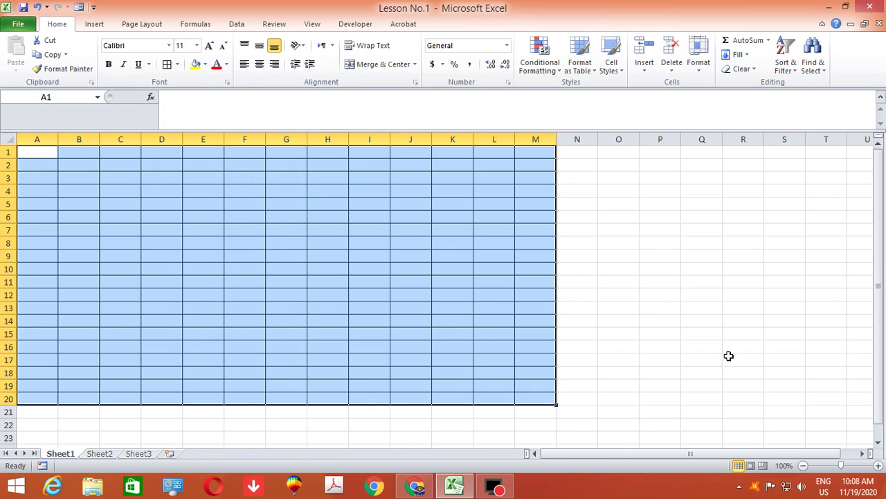
pyautogui.click(600, 298)
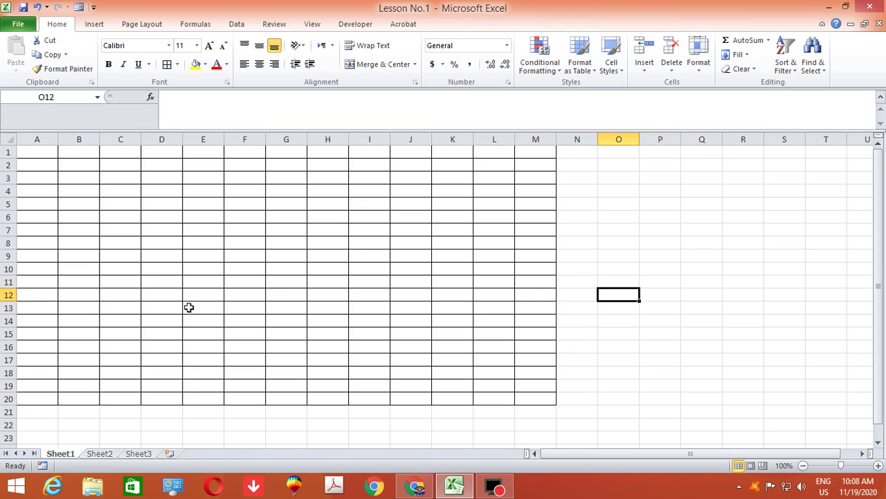
# Step: Reselect the bordered range A1:M20 and bring up Format Cells with Ctrl+1
pyautogui.scroll(-5, 90, 239)
pyautogui.scroll(5, 104, 236)
pyautogui.moveTo(44, 156)
pyautogui.mouseDown()
pyautogui.moveTo(462, 340)
pyautogui.moveTo(544, 395)
pyautogui.mouseUp()
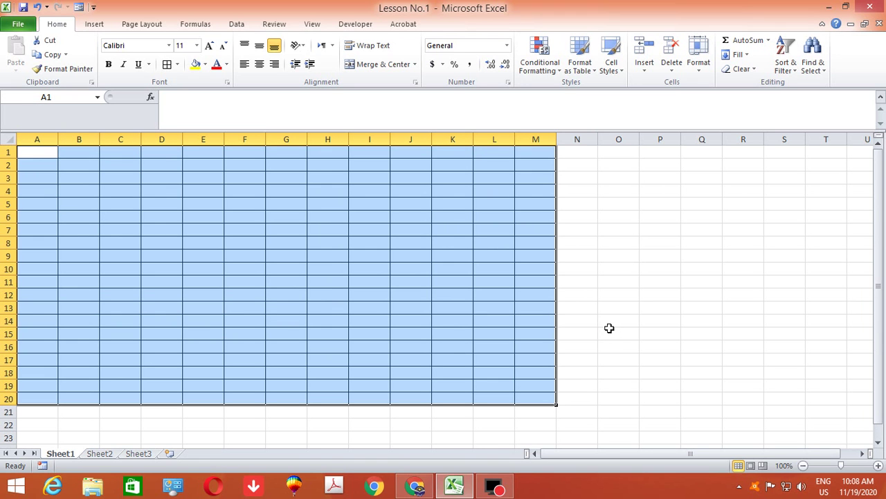
pyautogui.hotkey('ctrl', '1')
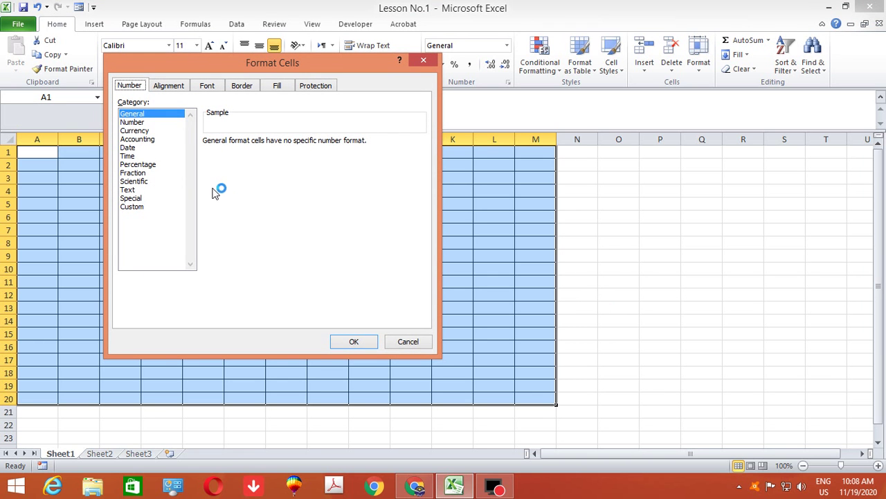
# Step: Look through the Format Cells tabs from Alignment to Protection, ending on Border
pyautogui.click(176, 88)
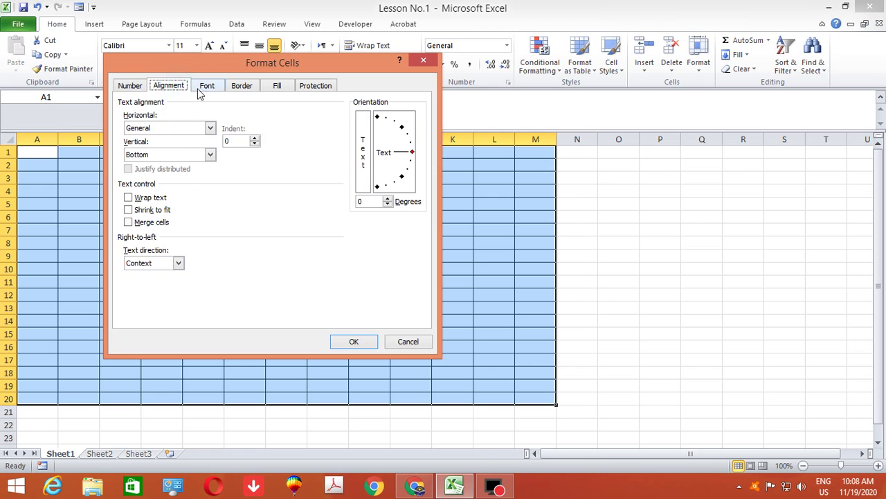
pyautogui.click(212, 90)
pyautogui.click(242, 90)
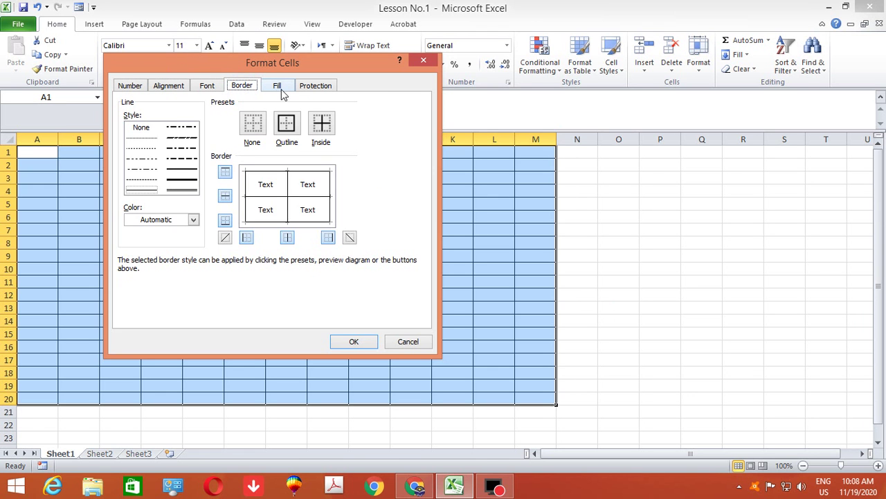
pyautogui.click(278, 87)
pyautogui.click(317, 85)
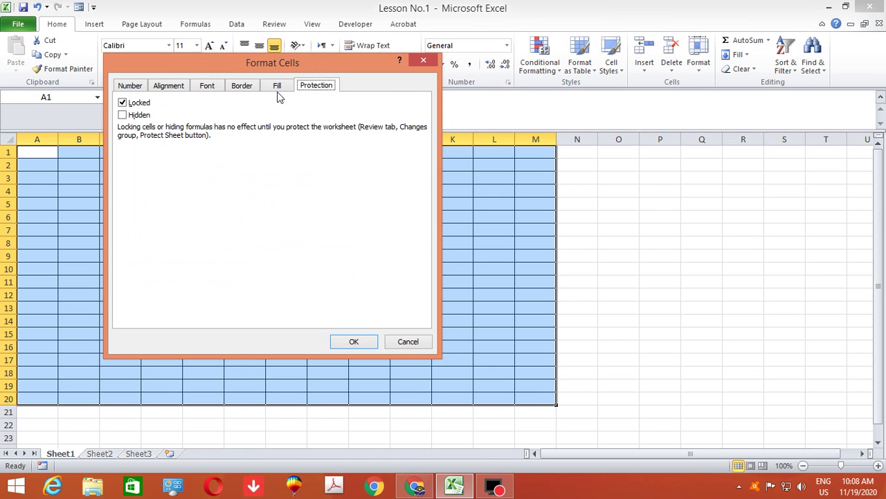
pyautogui.click(242, 87)
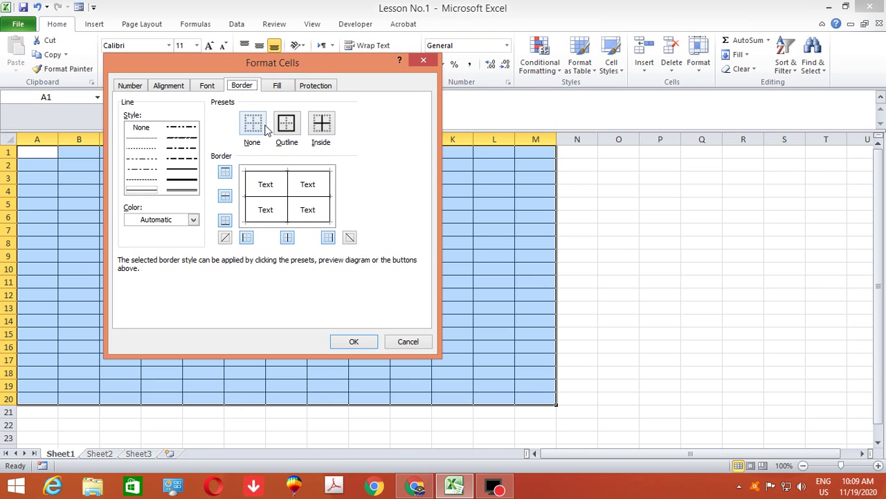
# Step: Clear the border preview with None, then choose the Outline and Inside presets
pyautogui.click(260, 128)
pyautogui.click(291, 130)
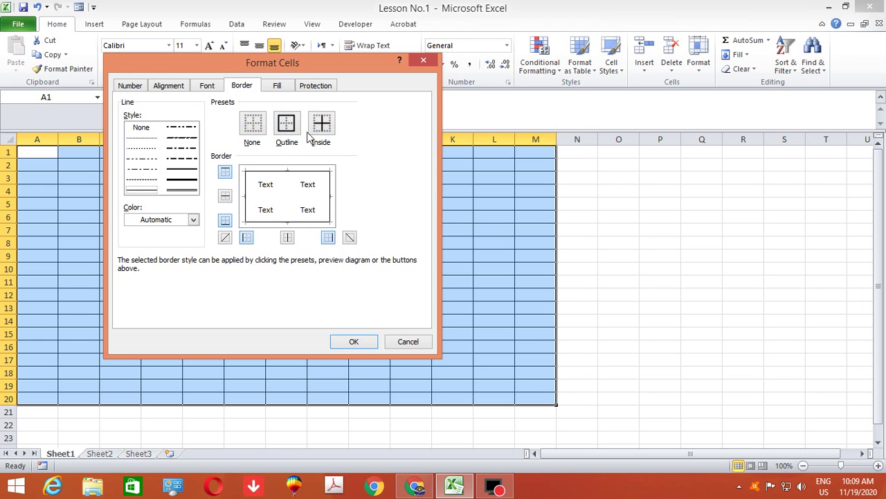
pyautogui.click(328, 132)
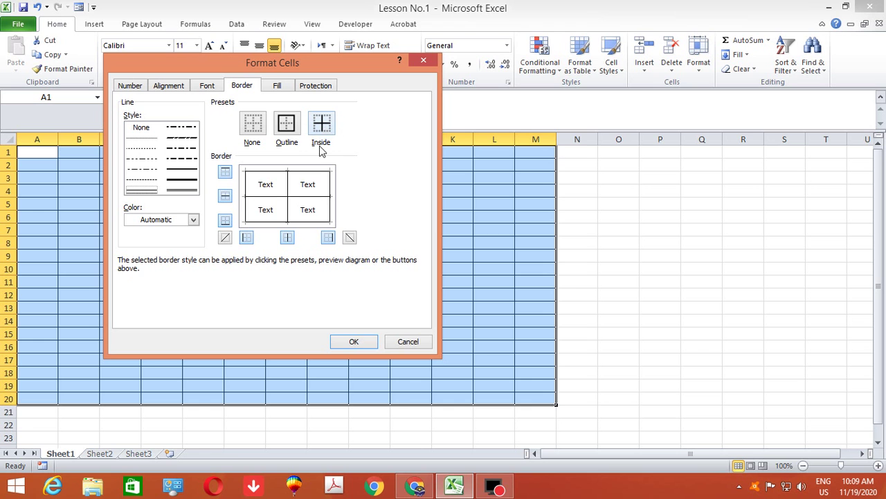
# Step: Set the border colour to red and confirm the Format Cells dialog
pyautogui.click(194, 220)
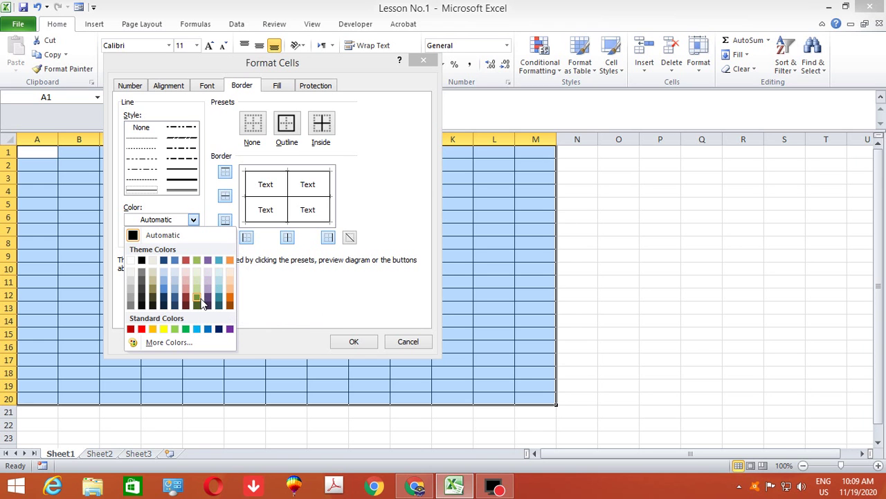
pyautogui.click(141, 328)
pyautogui.click(346, 344)
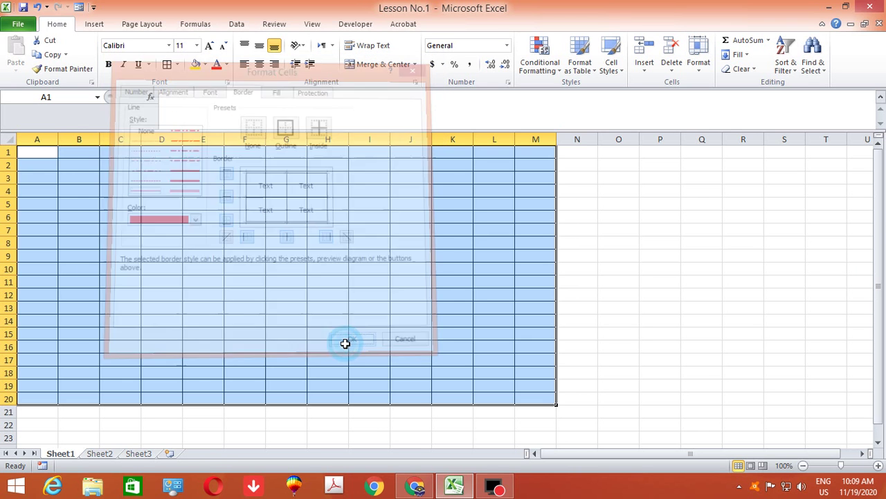
# Step: Reselect A1:M20 and choose red again as the border colour in Format Cells
pyautogui.click(587, 333)
pyautogui.moveTo(38, 153)
pyautogui.mouseDown()
pyautogui.moveTo(169, 227)
pyautogui.moveTo(525, 396)
pyautogui.mouseUp()
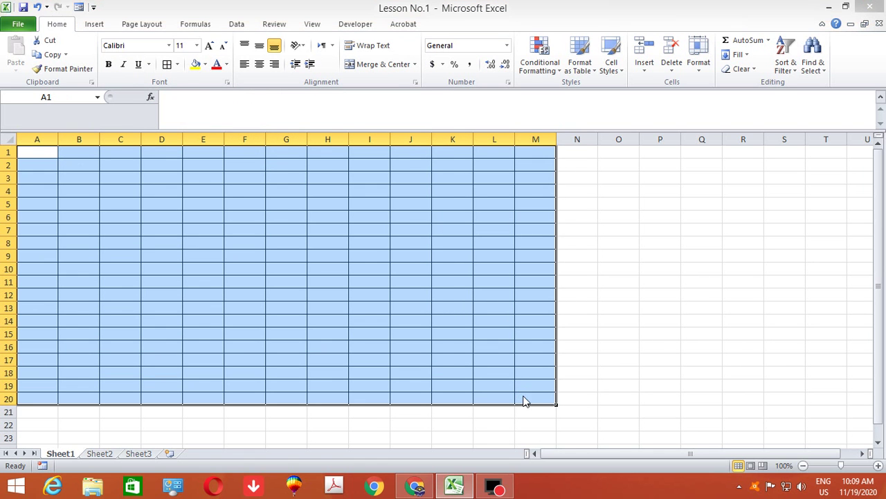
pyautogui.hotkey('ctrl', '1')
pyautogui.click(177, 220)
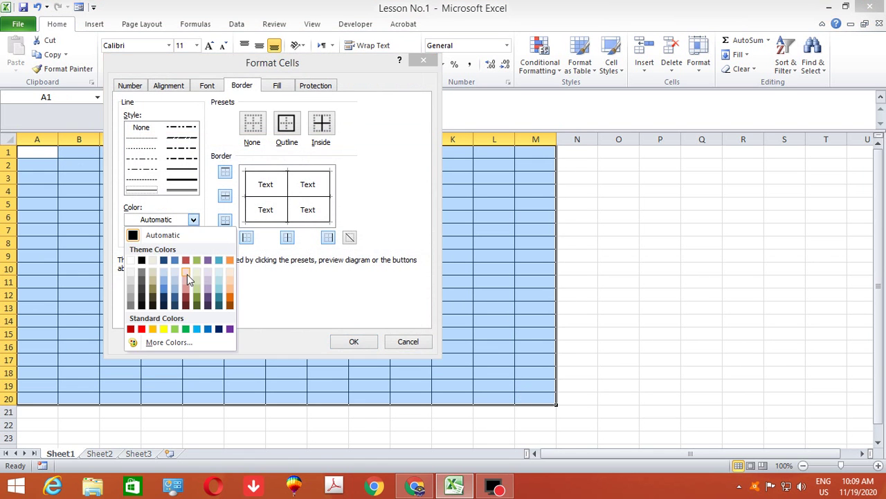
pyautogui.click(141, 329)
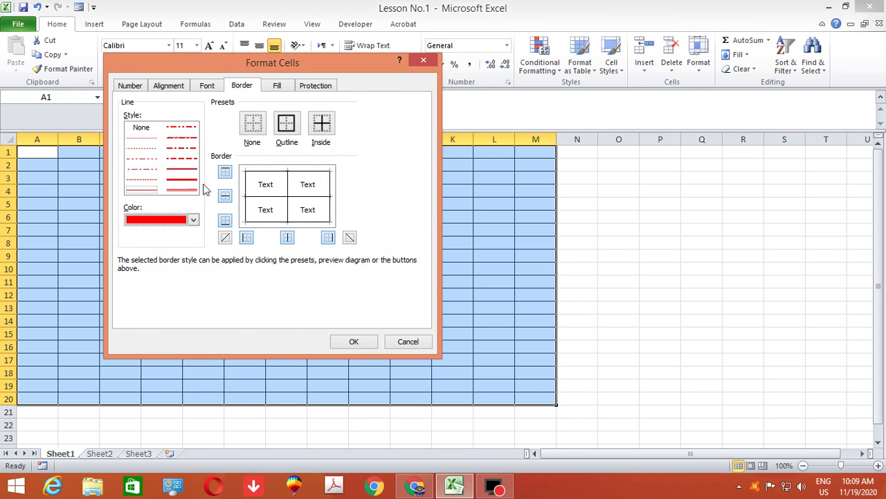
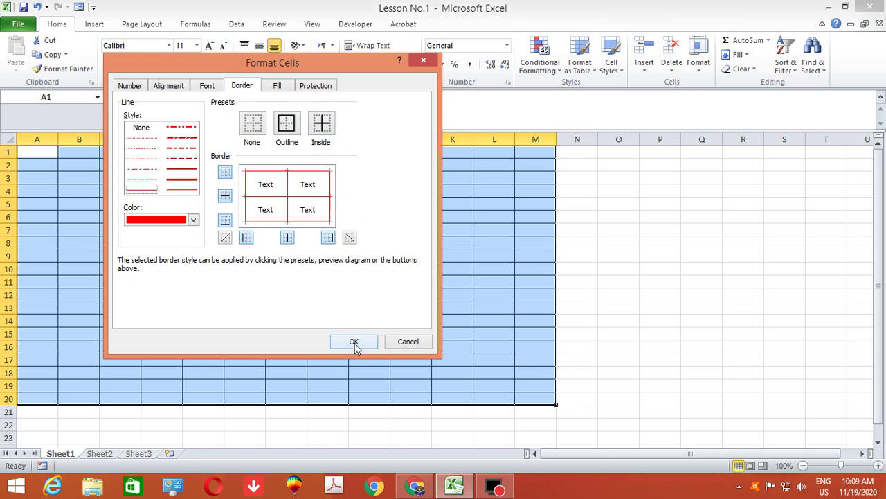
# Step: Apply red outline and inside borders to A1:M20, then deselect to view the red grid
pyautogui.click(354, 341)
pyautogui.click(648, 294)
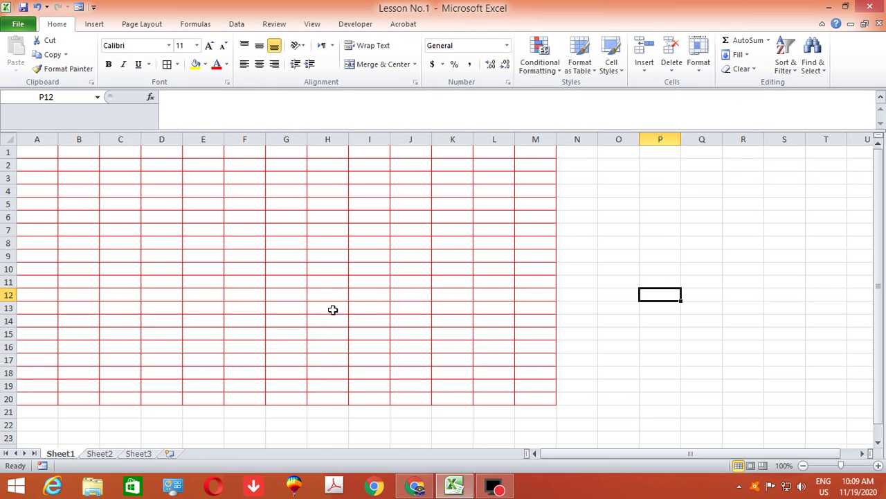
pyautogui.moveTo(50, 155)
pyautogui.mouseDown()
pyautogui.moveTo(503, 371)
pyautogui.moveTo(528, 398)
pyautogui.mouseUp()
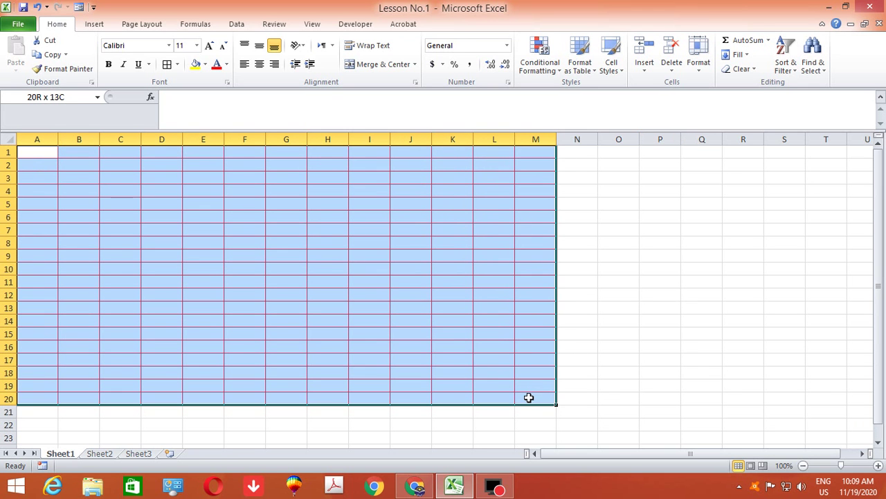
pyautogui.click(627, 318)
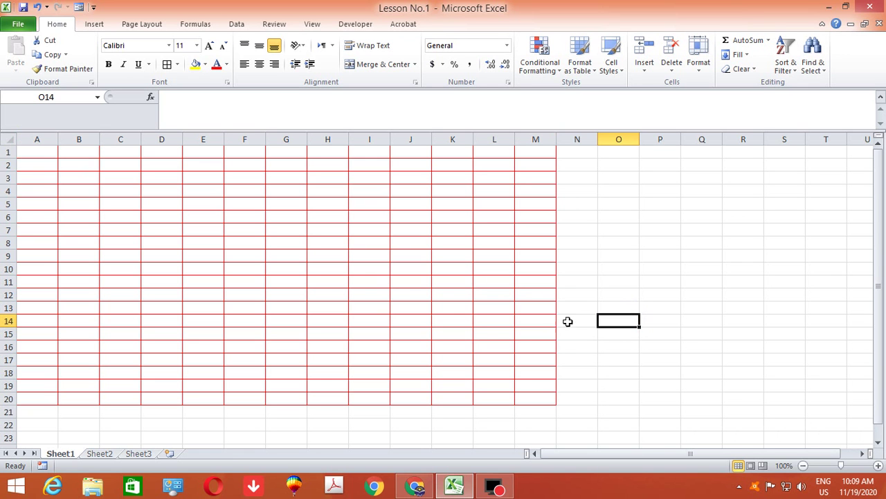
# Step: Set the column width of columns A through M to 15
pyautogui.moveTo(39, 139); pyautogui.dragTo(528, 154)
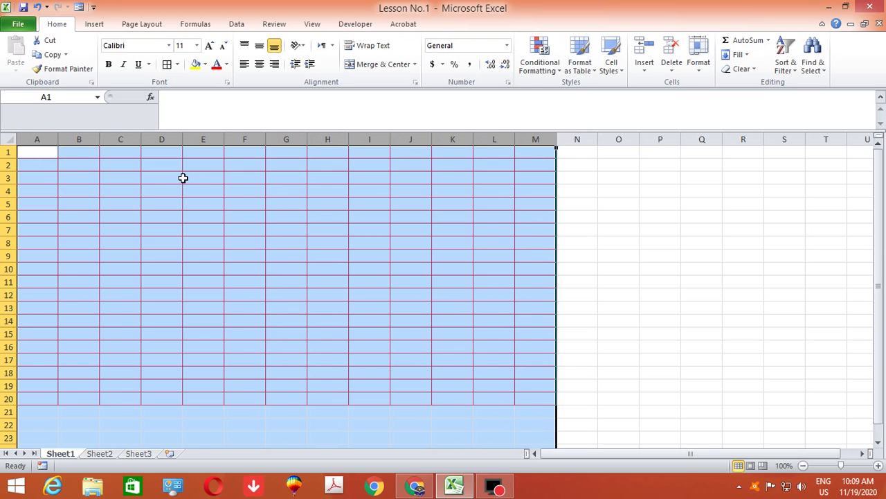
pyautogui.rightClick(185, 181)
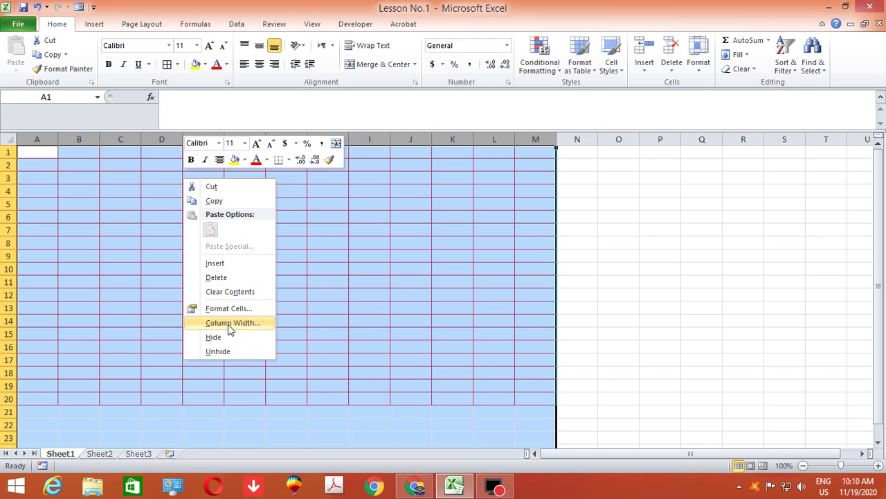
pyautogui.press('Escape')
pyautogui.click(277, 251)
pyautogui.moveTo(37, 139)
pyautogui.mouseDown()
pyautogui.moveTo(559, 169)
pyautogui.moveTo(547, 167)
pyautogui.mouseUp()
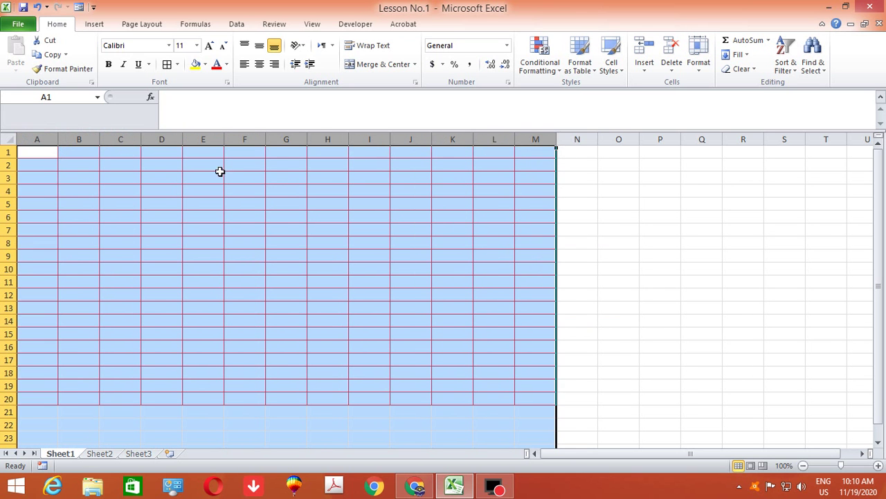
pyautogui.rightClick(200, 142)
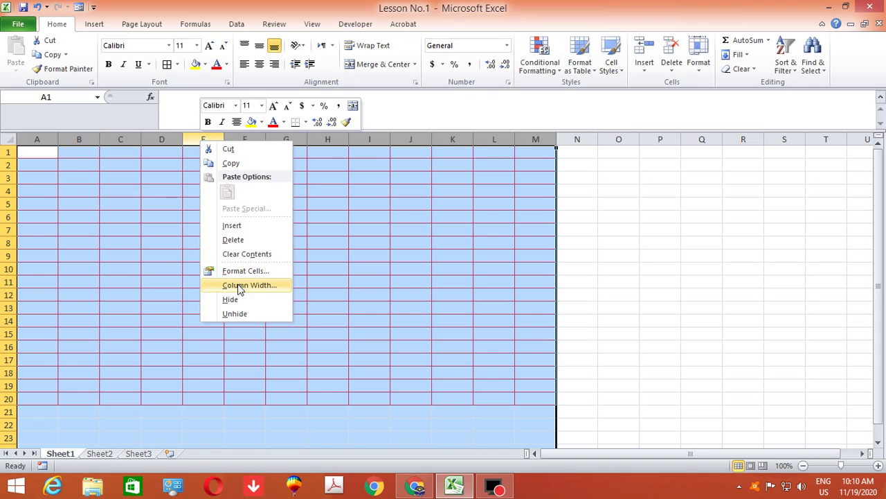
pyautogui.click(238, 285)
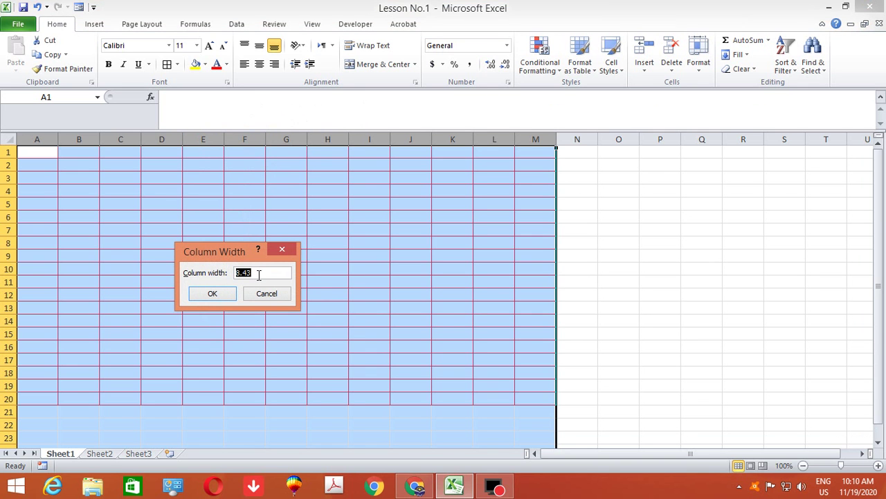
pyautogui.write('8')
pyautogui.press('Return')
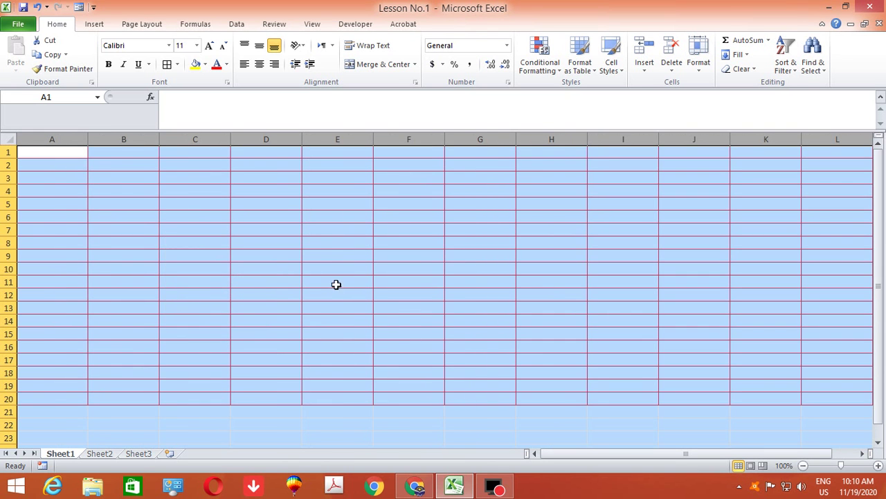
pyautogui.scroll(-4, 336, 303)
pyautogui.scroll(4, 354, 293)
pyautogui.click(354, 293)
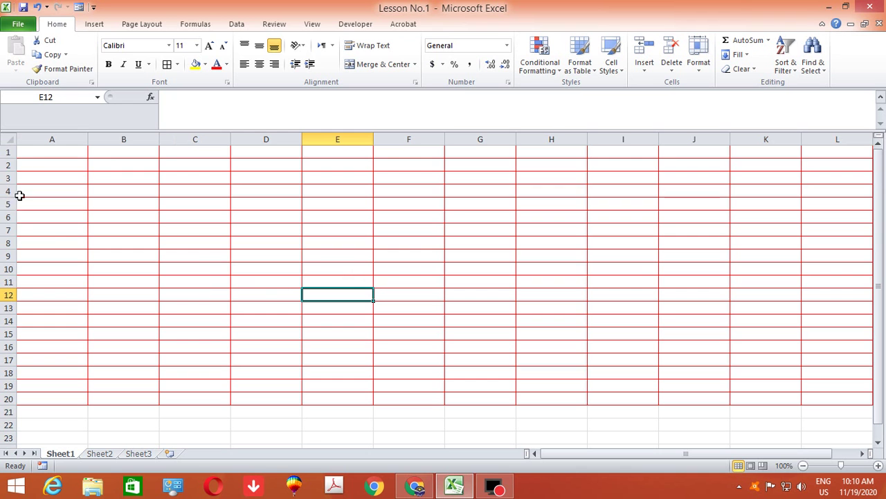
# Step: Set the row height of rows 1 through 20 to 25
pyautogui.moveTo(5, 151); pyautogui.dragTo(15, 399)
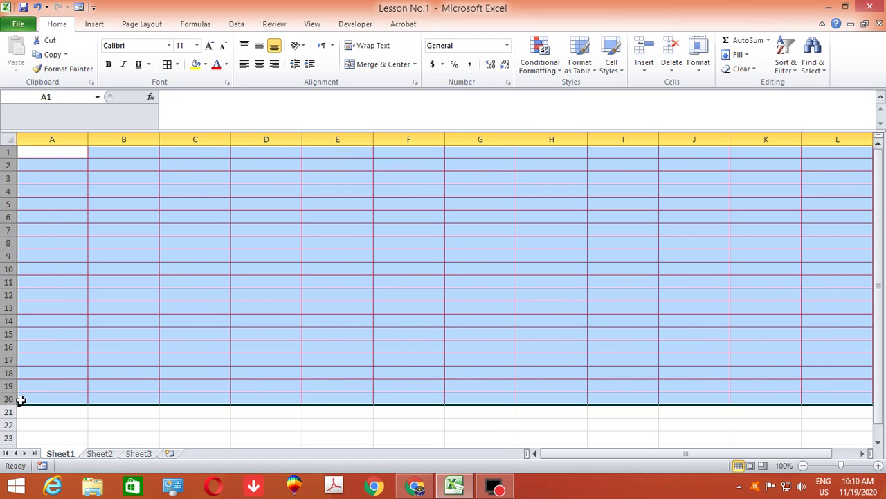
pyautogui.rightClick(4, 309)
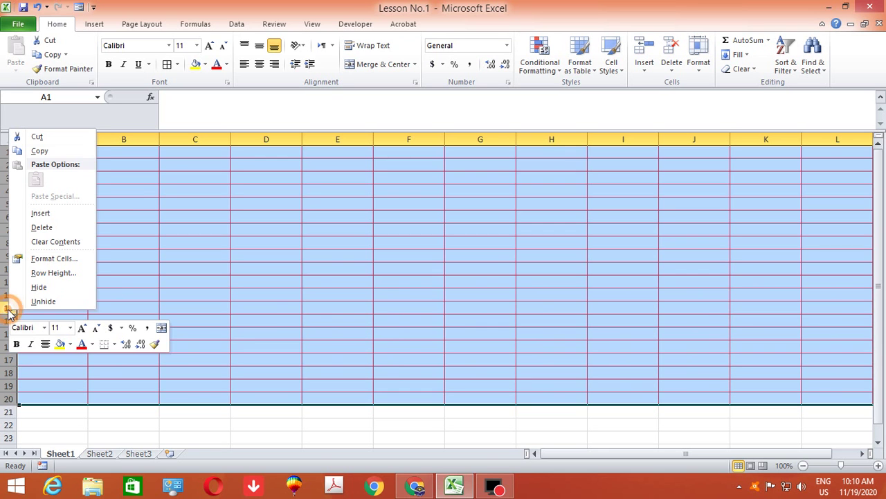
pyautogui.click(54, 274)
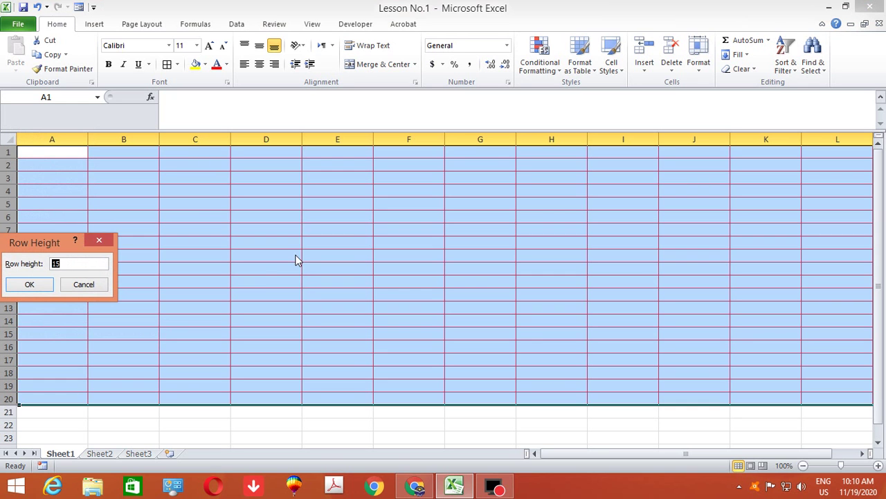
pyautogui.write('2')
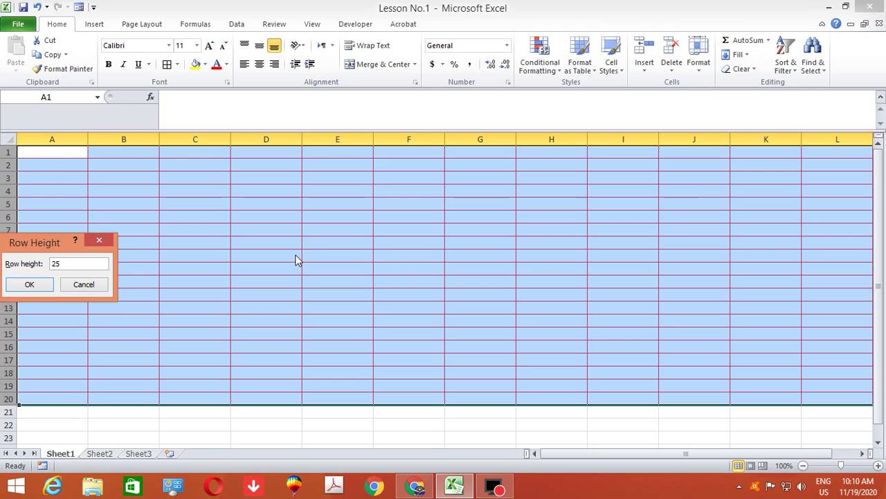
pyautogui.press('Return')
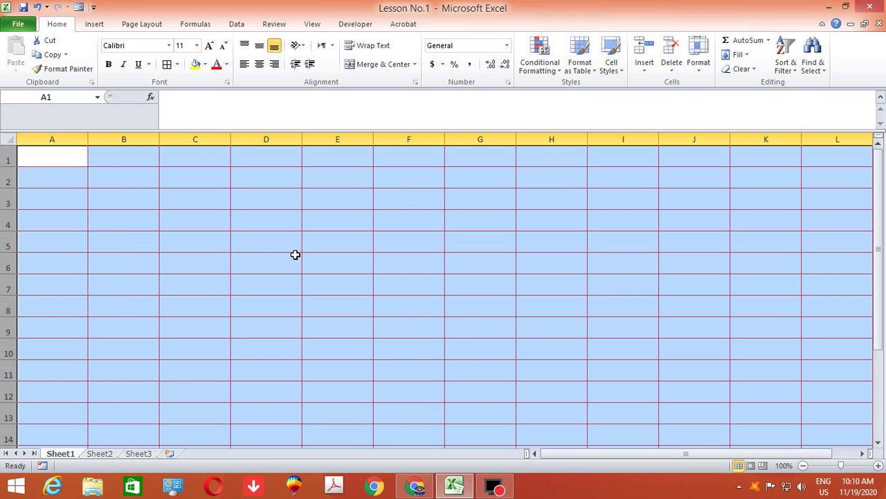
pyautogui.click(426, 322)
pyautogui.scroll(-1, 424, 298)
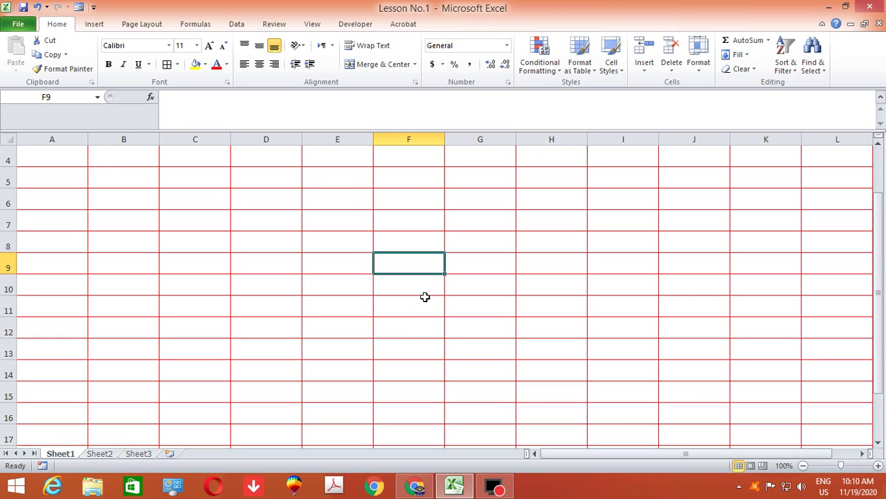
pyautogui.scroll(-3, 424, 299)
pyautogui.scroll(2, 424, 299)
pyautogui.scroll(2, 426, 298)
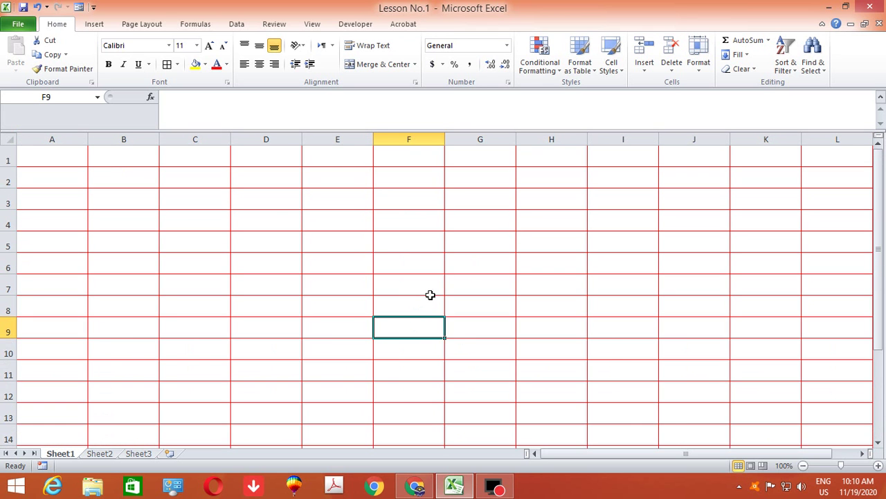
# Step: Set columns A through M back to column width 8
pyautogui.moveTo(59, 139); pyautogui.dragTo(826, 176)
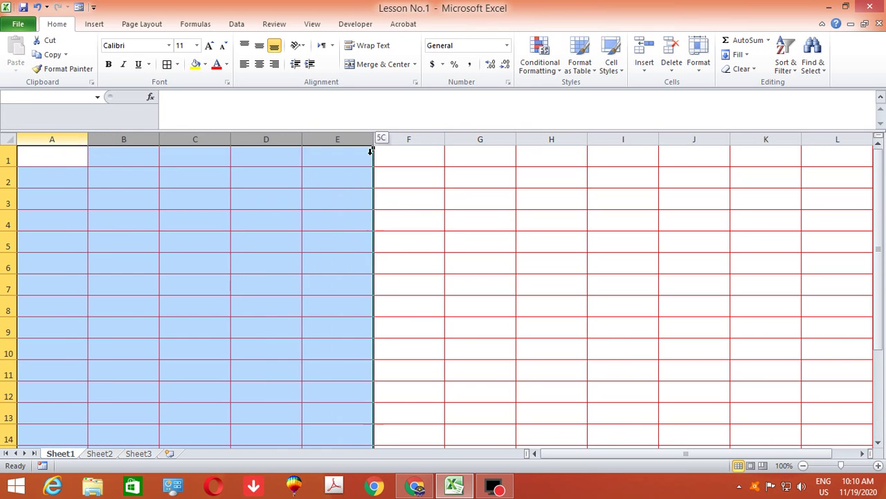
pyautogui.moveTo(827, 176); pyautogui.dragTo(782, 174)
pyautogui.rightClick(512, 140)
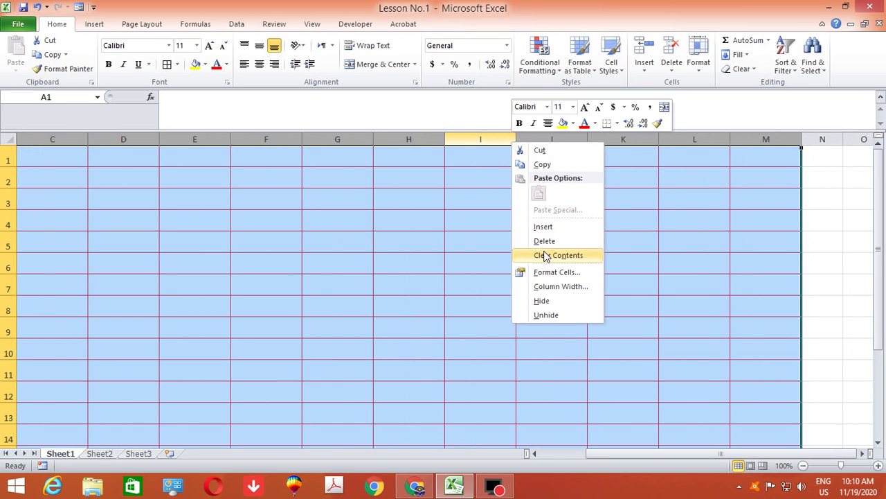
pyautogui.click(547, 286)
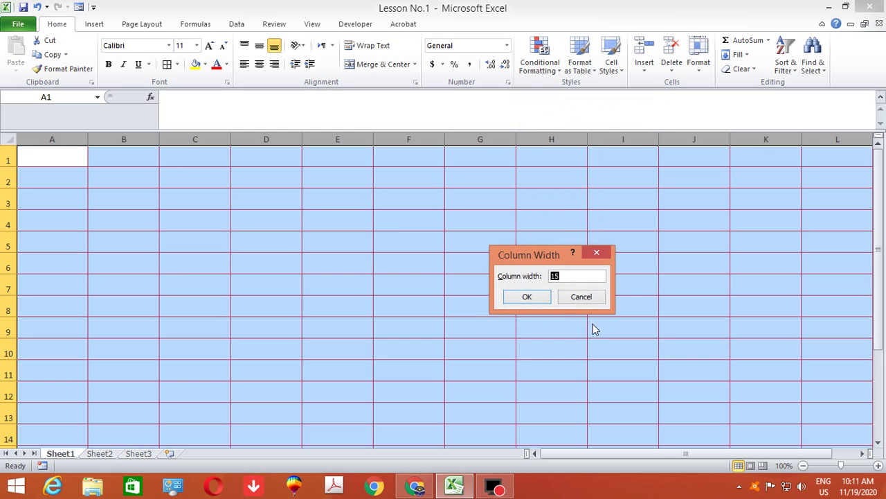
pyautogui.write('8')
pyautogui.press('Return')
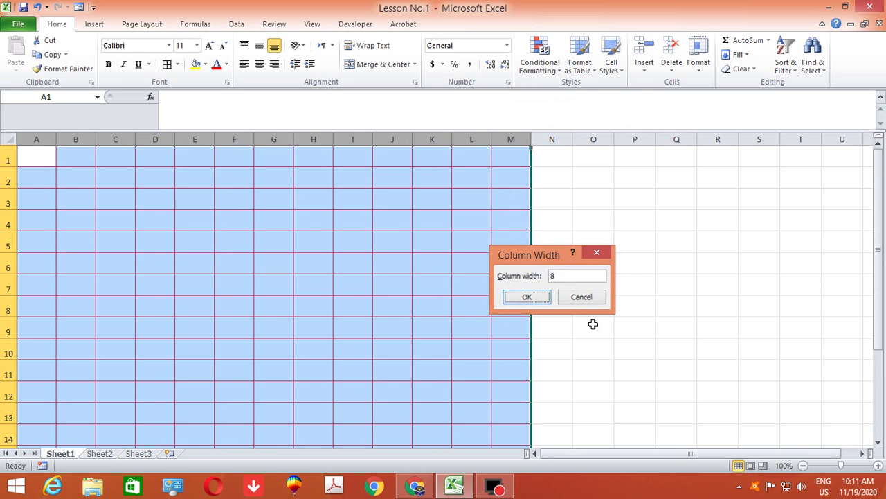
pyautogui.click(630, 328)
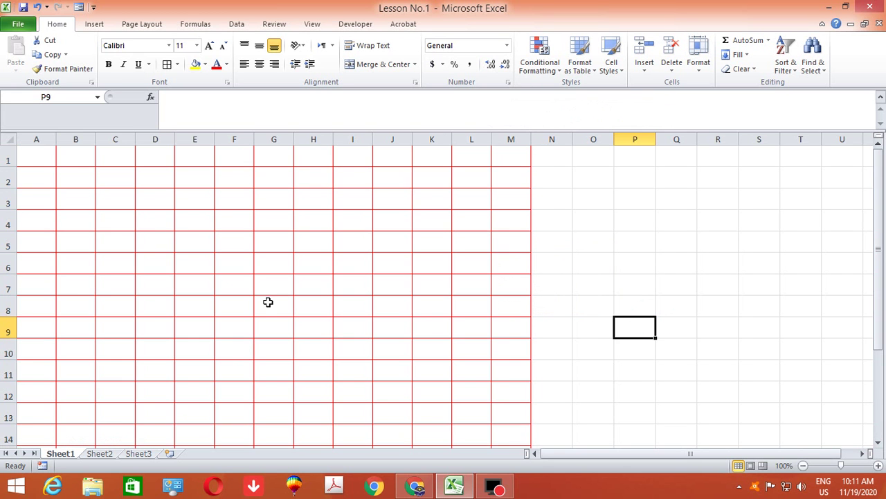
pyautogui.scroll(-3, 267, 301)
pyautogui.scroll(3, 298, 361)
# Step: Set rows 1 through 20 back to row height 15
pyautogui.moveTo(8, 161)
pyautogui.mouseDown()
pyautogui.moveTo(19, 410)
pyautogui.moveTo(2, 409)
pyautogui.mouseUp()
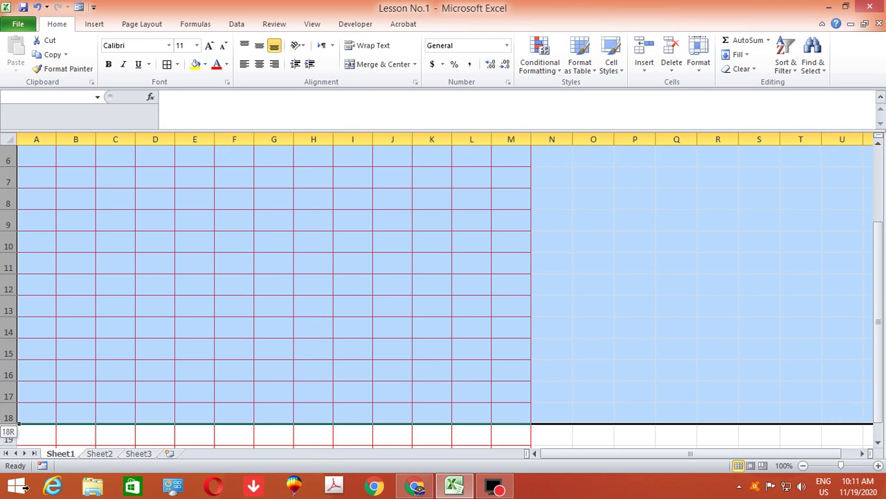
pyautogui.rightClick(4, 409)
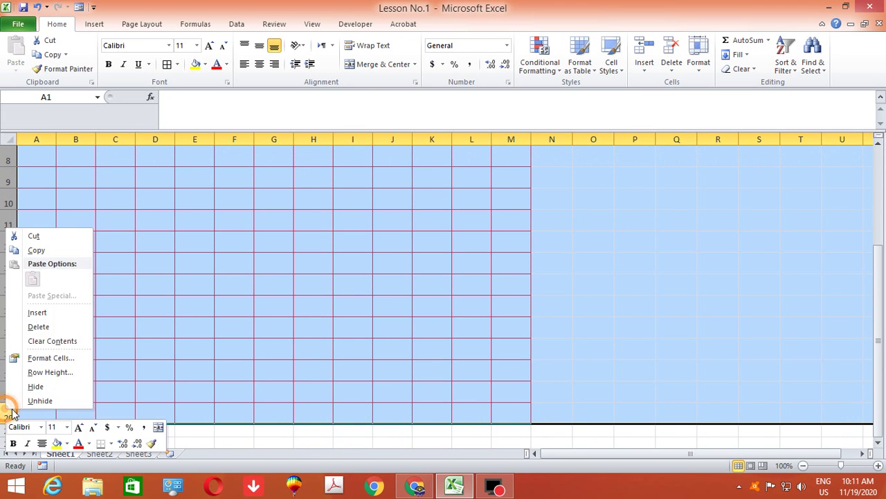
pyautogui.click(43, 370)
pyautogui.write('15')
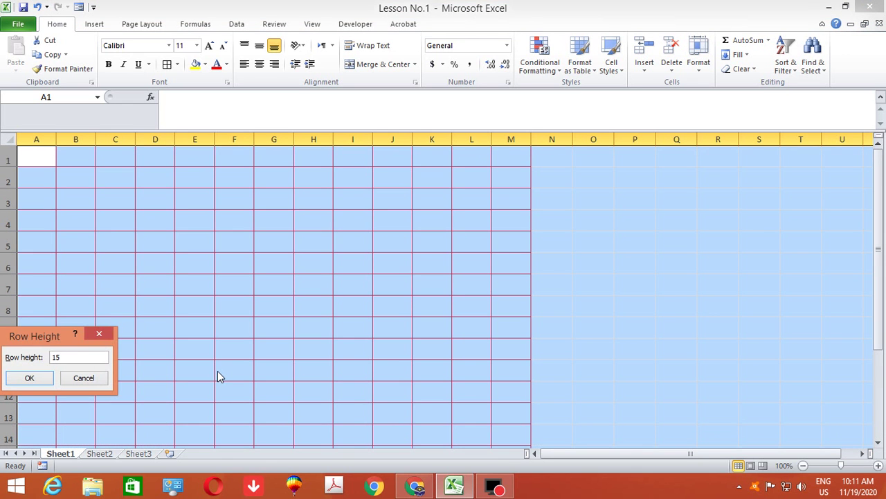
pyautogui.press('Return')
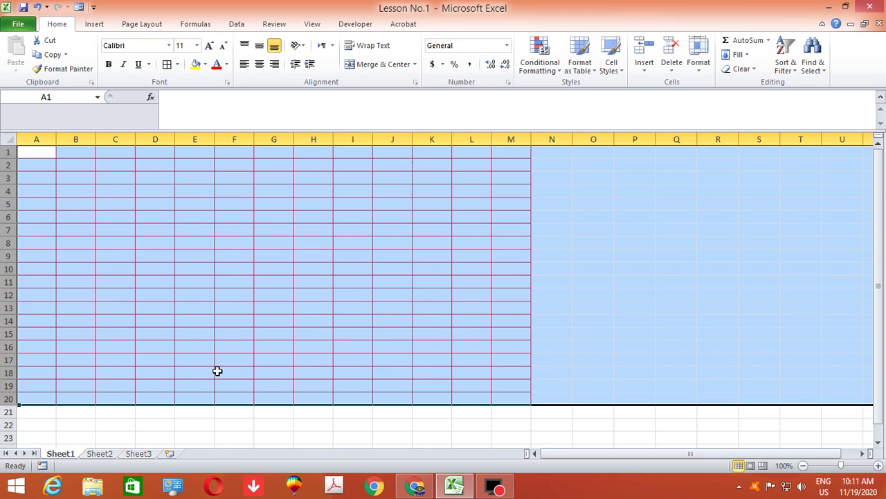
pyautogui.click(647, 330)
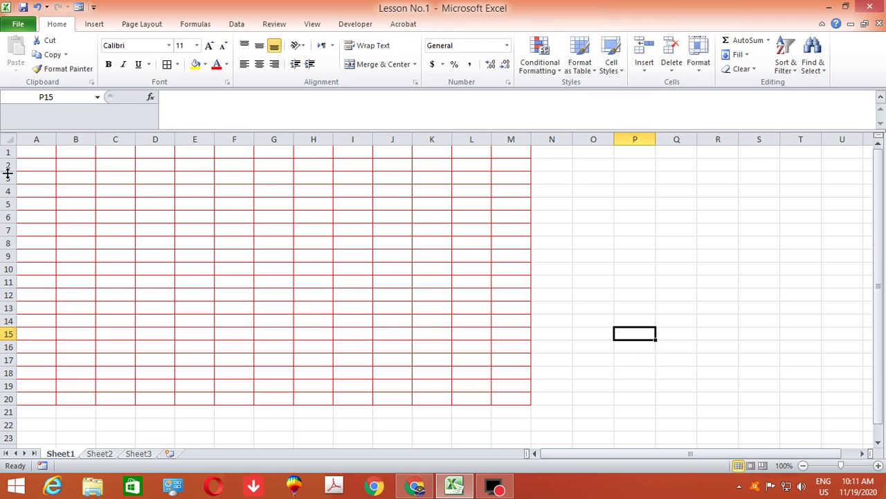
# Step: Apply No Border to A1:M20 to strip all the red borders
pyautogui.moveTo(30, 158); pyautogui.dragTo(511, 403)
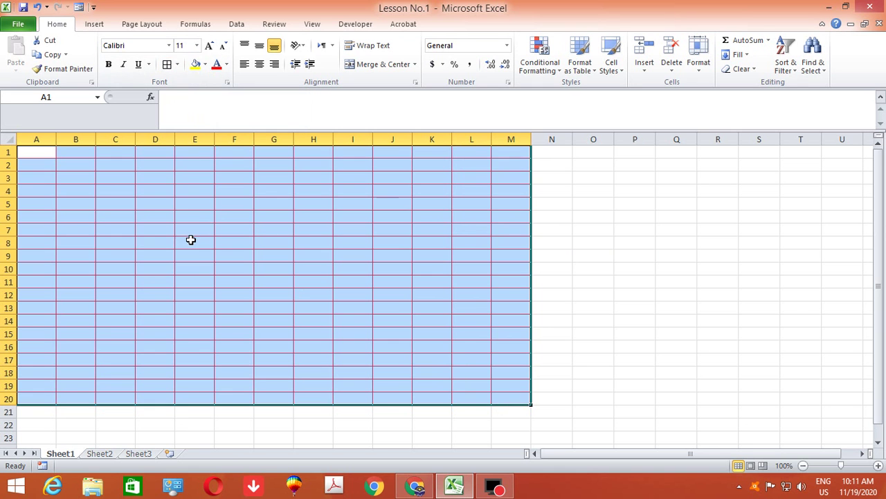
pyautogui.click(178, 65)
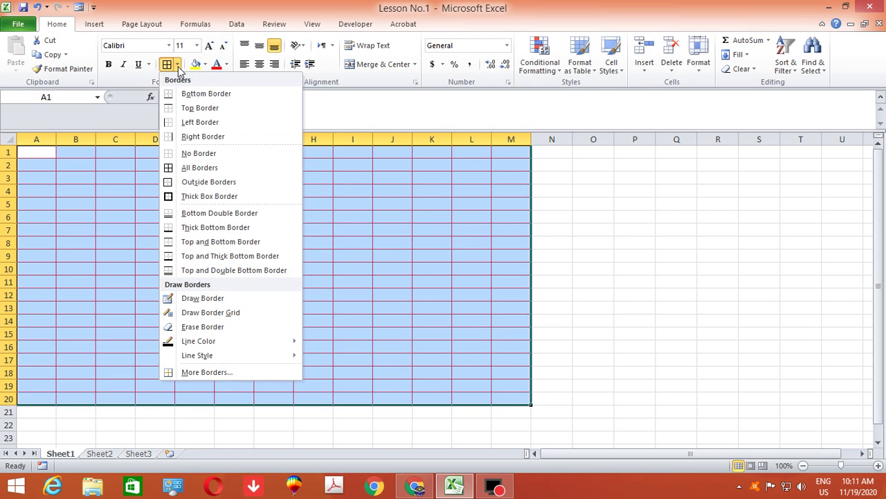
pyautogui.click(199, 153)
pyautogui.click(337, 239)
pyautogui.click(516, 294)
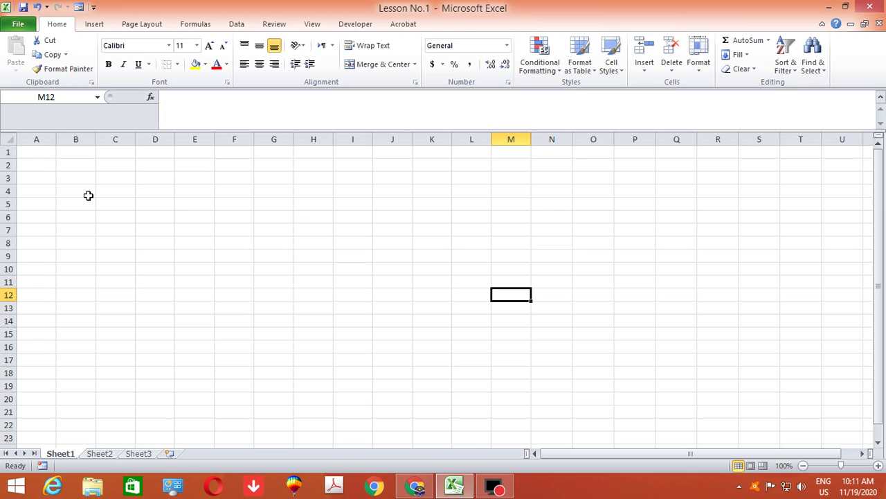
# Step: Type the title 'Tabel for Students Data' into cell A1
pyautogui.click(40, 154)
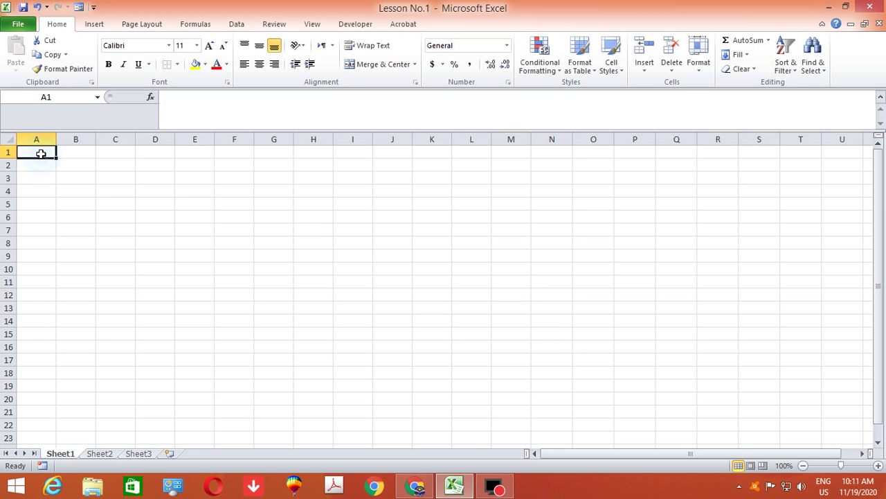
pyautogui.moveTo(44, 153); pyautogui.dragTo(503, 256)
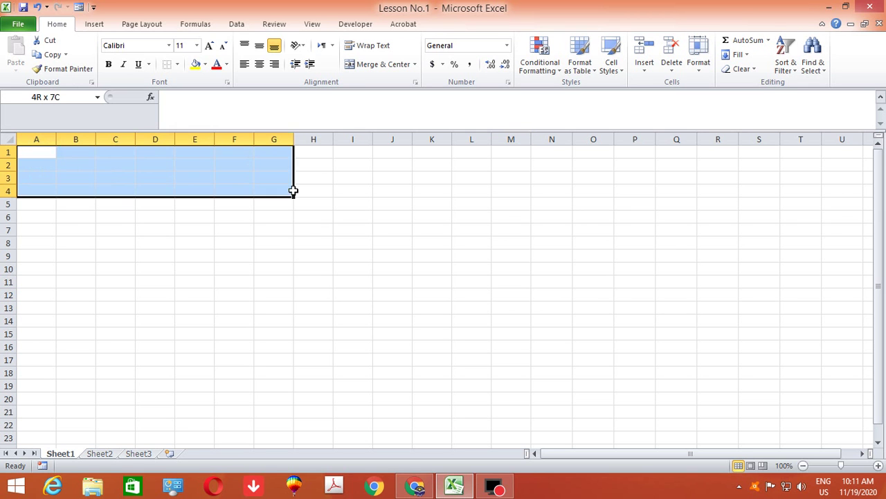
pyautogui.click(440, 317)
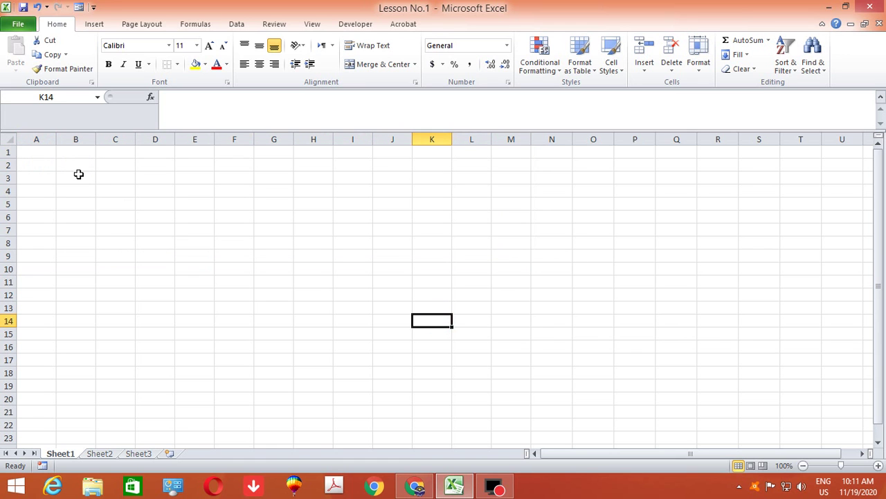
pyautogui.click(23, 154)
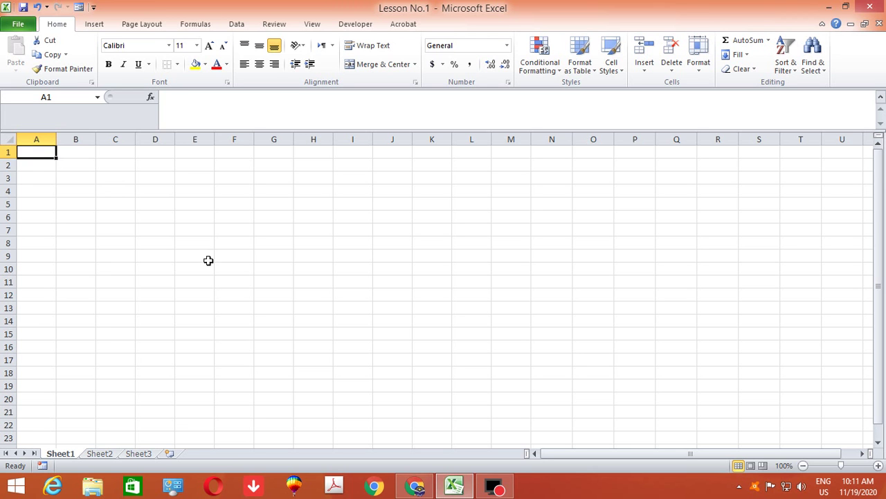
pyautogui.write('Tabe')
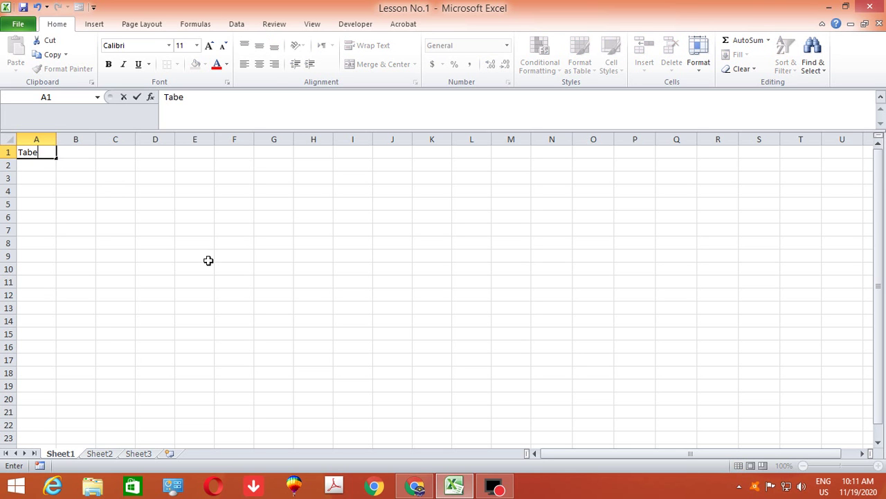
pyautogui.write('for Stud')
pyautogui.press('BackSpace')
pyautogui.press('BackSpace')
pyautogui.write('udents Dat')
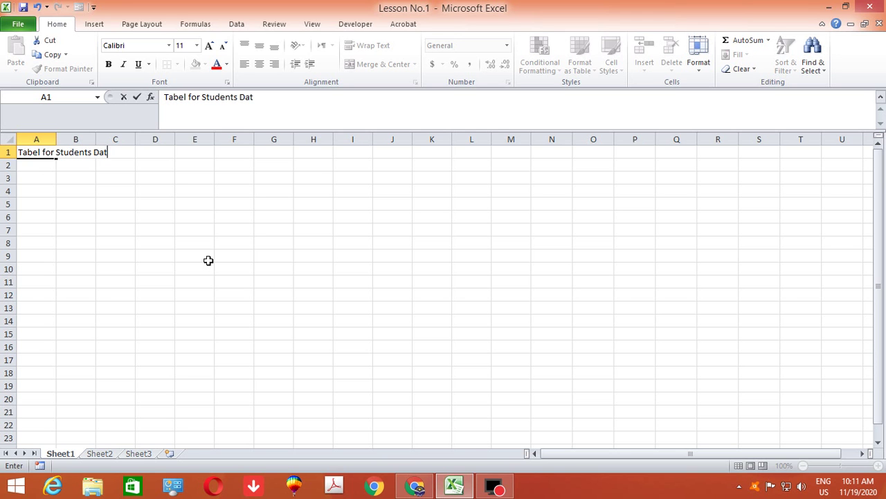
pyautogui.write('a')
# Step: Replace the A1 title with 'Students Data'
pyautogui.click(191, 267)
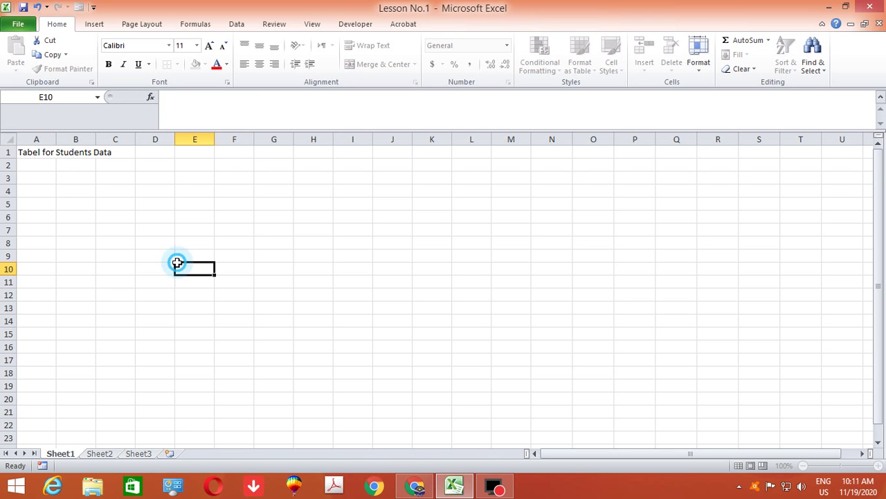
pyautogui.click(67, 150)
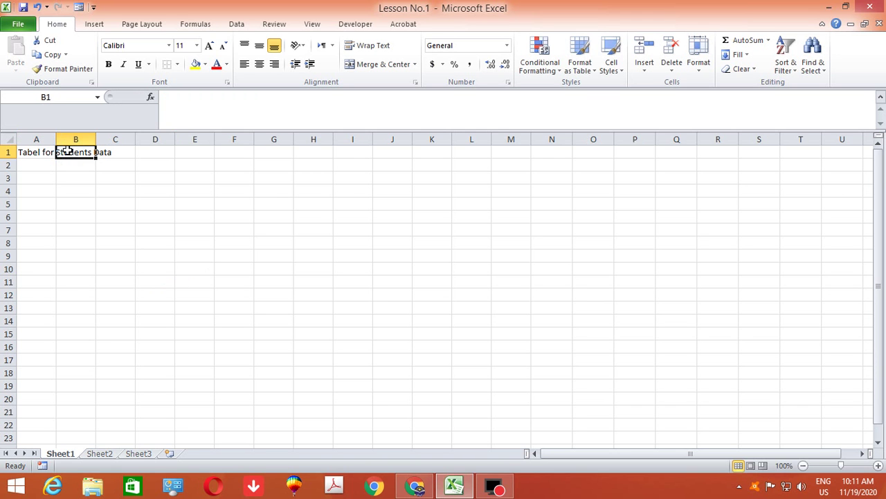
pyautogui.click(42, 157)
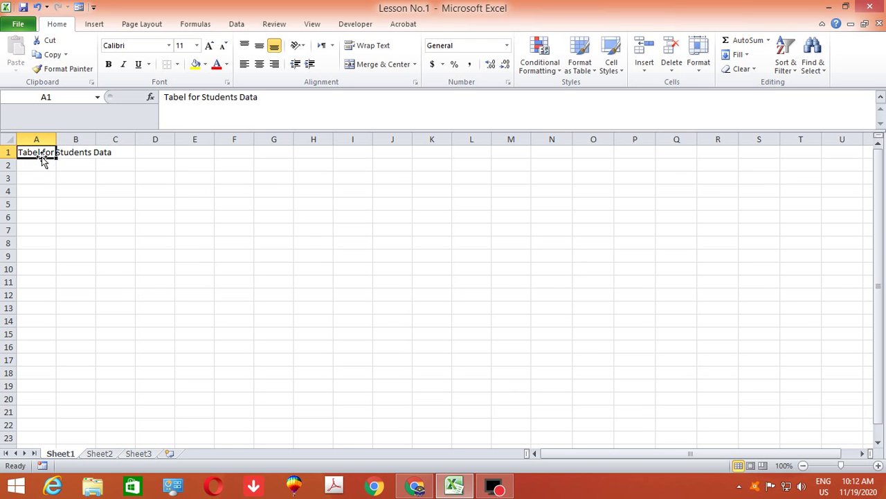
pyautogui.write('Students Data')
pyautogui.click(237, 213)
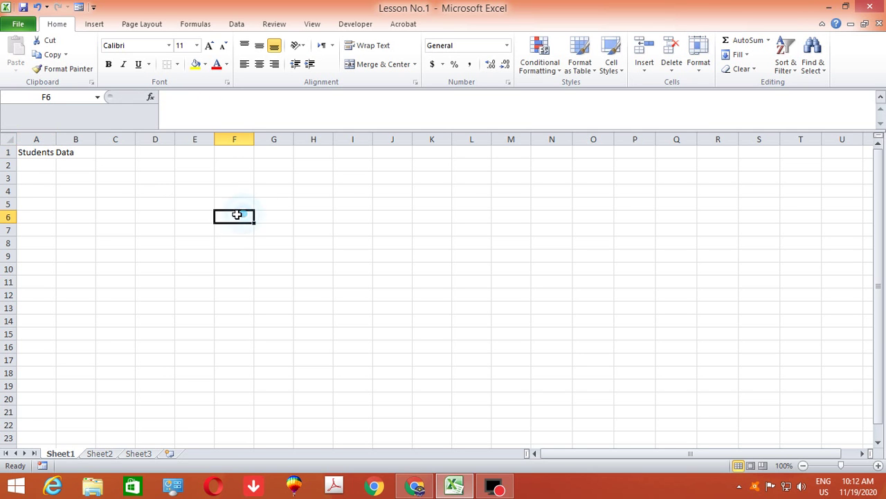
pyautogui.click(30, 152)
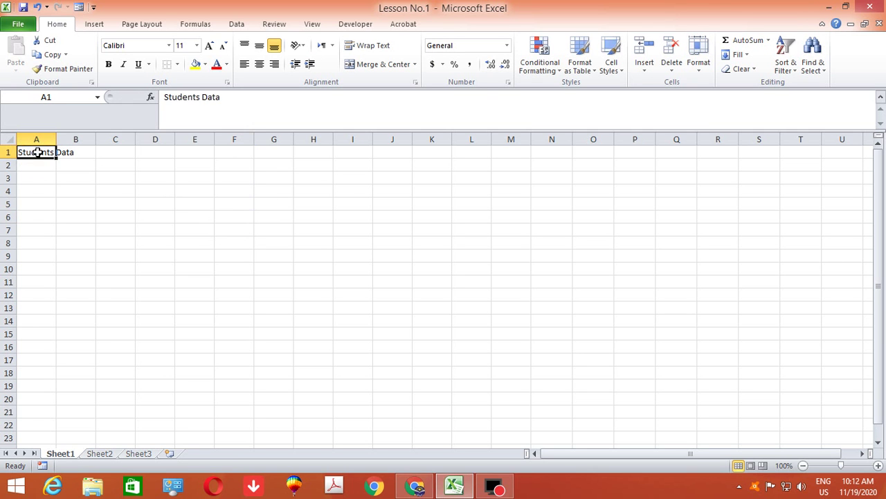
pyautogui.click(69, 153)
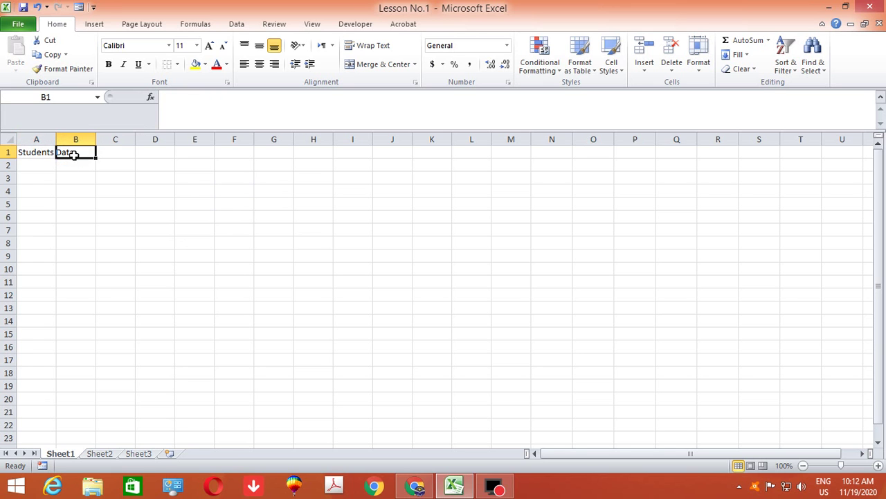
pyautogui.click(35, 153)
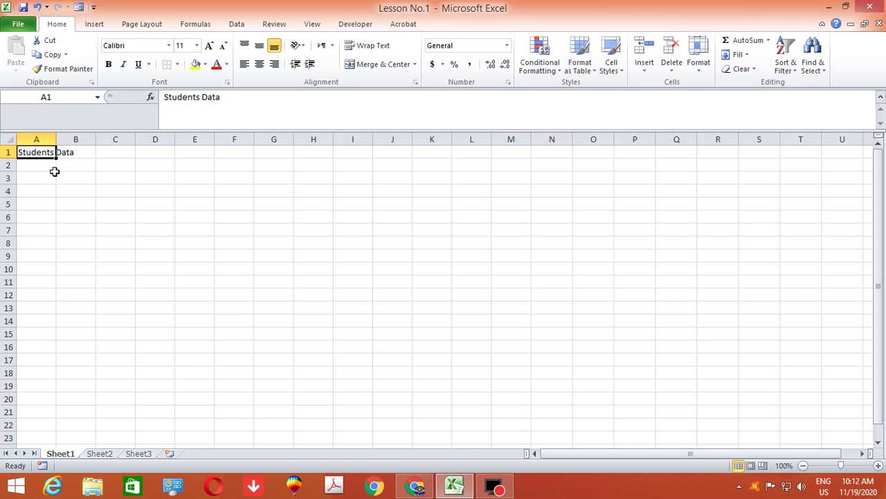
# Step: Enter the headers Sr.No in A4 and Name in B4
pyautogui.click(44, 179)
pyautogui.click(51, 164)
pyautogui.click(44, 182)
pyautogui.click(45, 196)
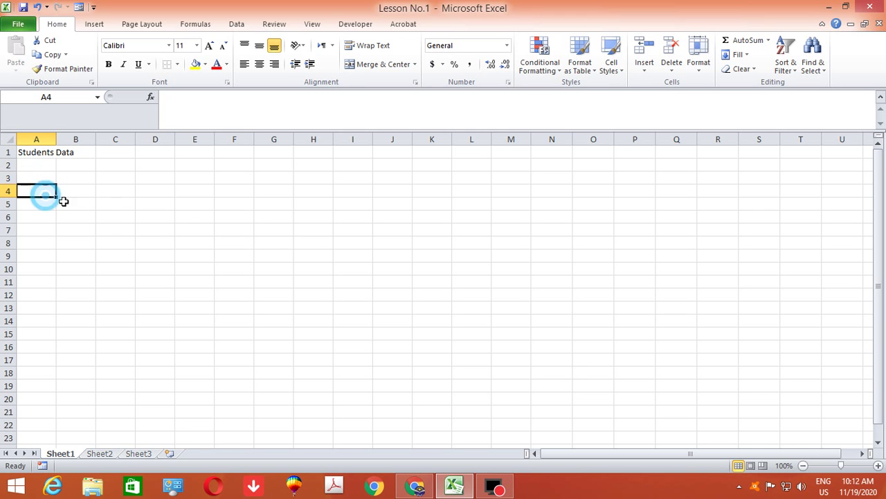
pyautogui.write('Sr')
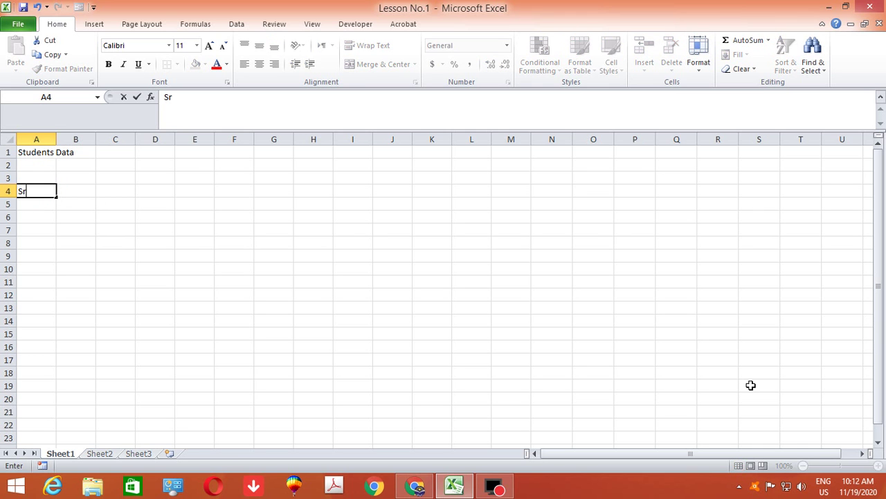
pyautogui.write('.No')
pyautogui.press('Tab')
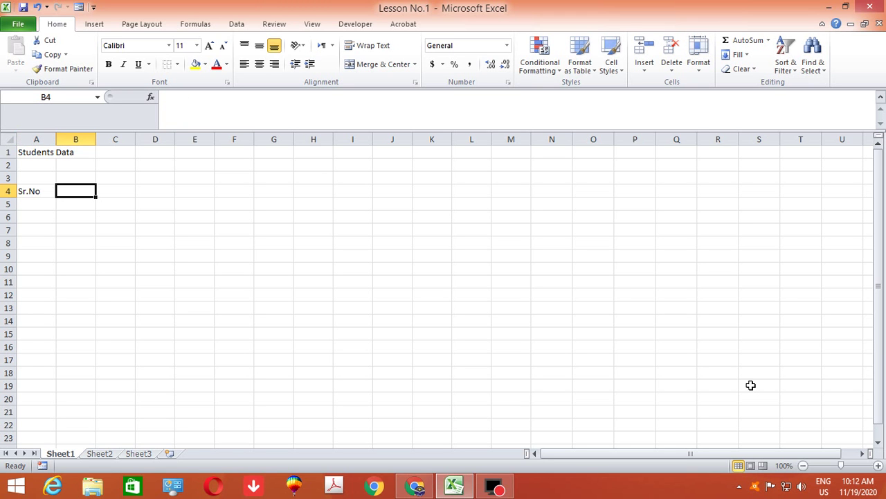
pyautogui.write('Name')
pyautogui.press('Tab')
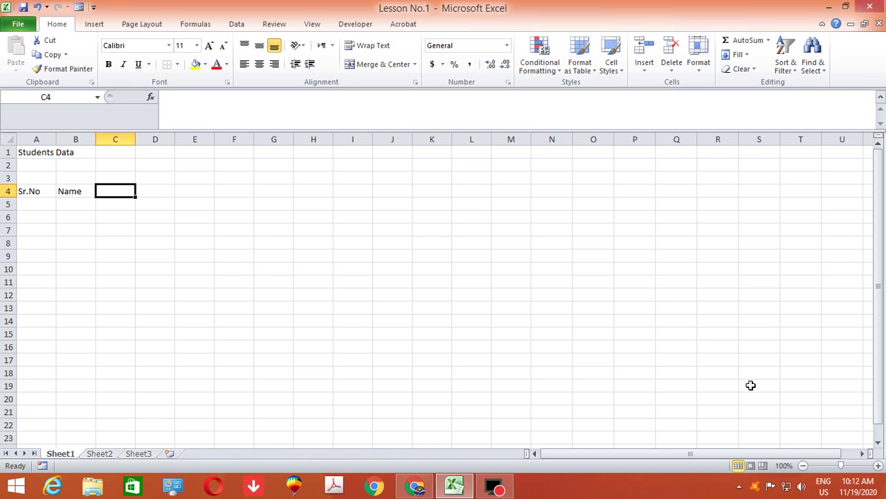
# Step: Enter the headers Father's Name, Date Of Birth and Admission No in C4:E4
pyautogui.write('Fathe')
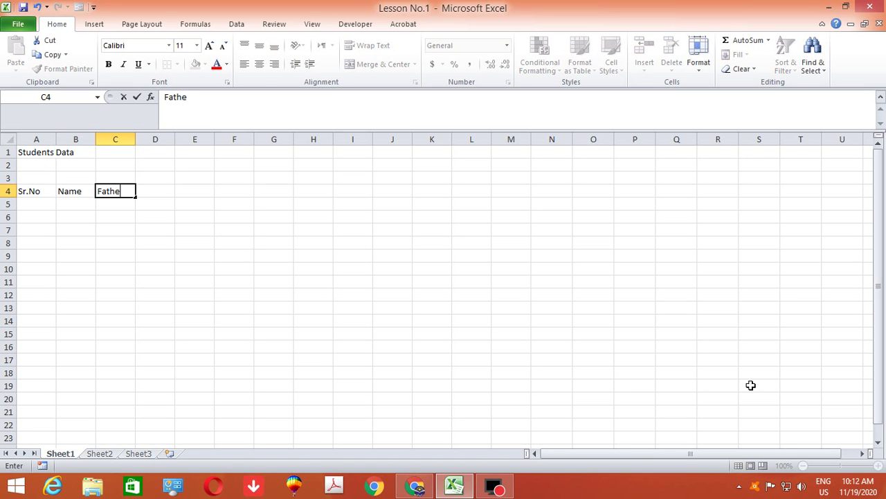
pyautogui.write("'s")
pyautogui.press('BackSpace')
pyautogui.press('BackSpace')
pyautogui.write('Name')
pyautogui.press('Tab')
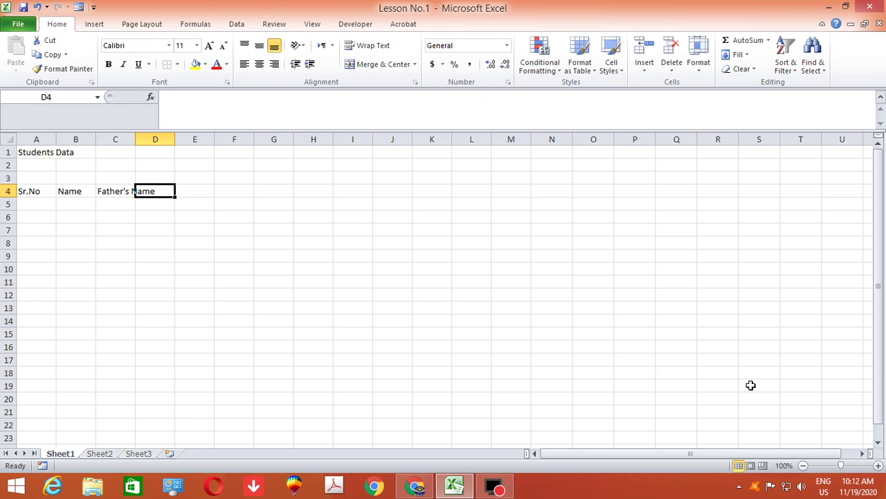
pyautogui.write('Date Of Birth')
pyautogui.press('Tab')
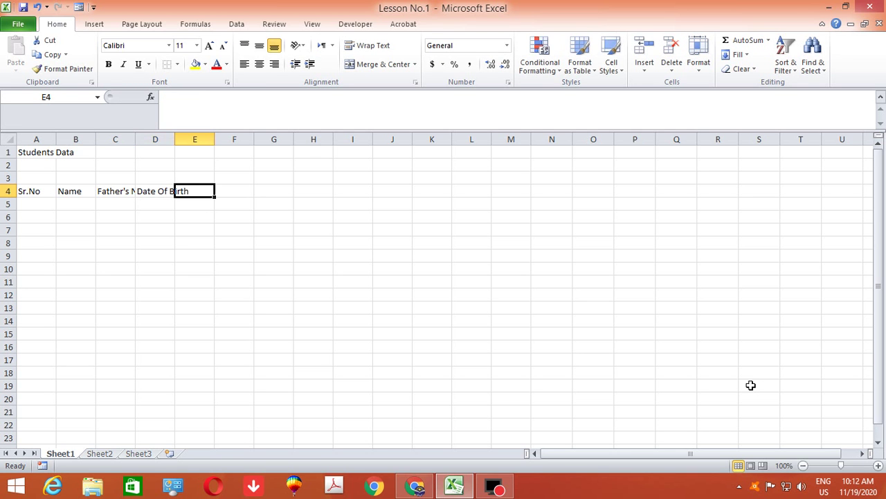
pyautogui.write('Admission No')
pyautogui.press('Tab')
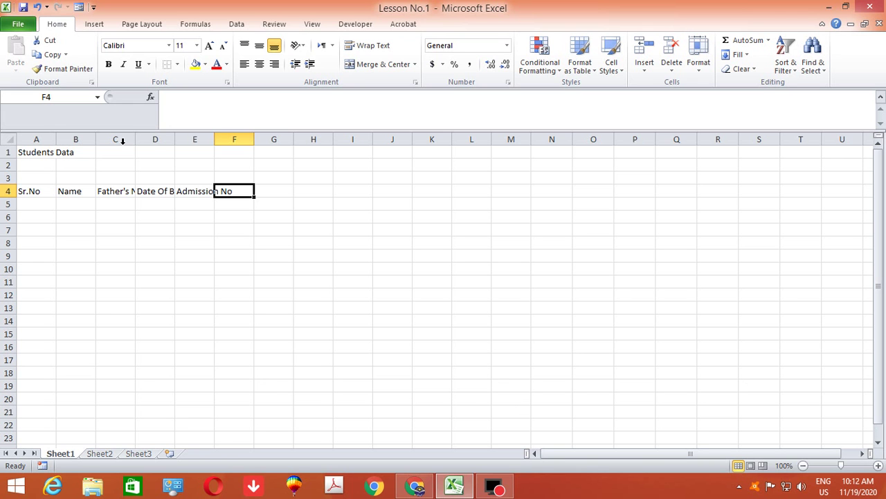
# Step: Widen the header columns and enter Class, English and Math in F4:H4
pyautogui.moveTo(135, 139); pyautogui.dragTo(155, 147)
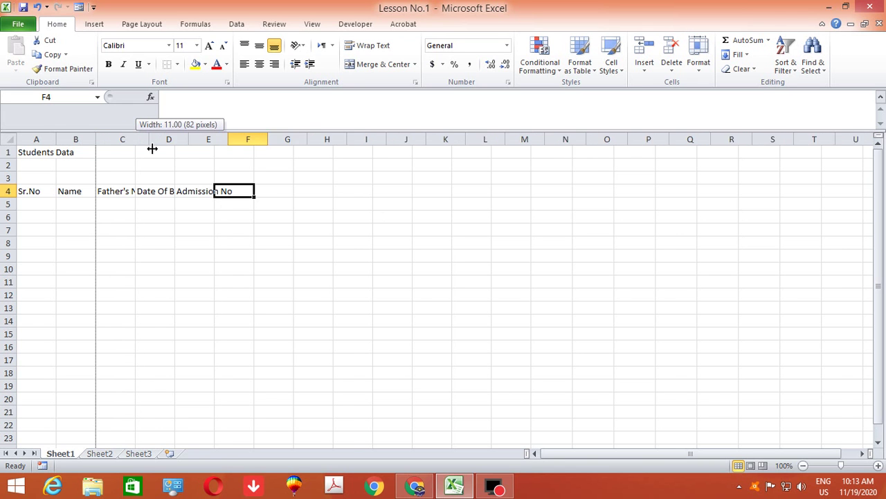
pyautogui.moveTo(156, 143); pyautogui.dragTo(347, 139)
pyautogui.click(331, 190)
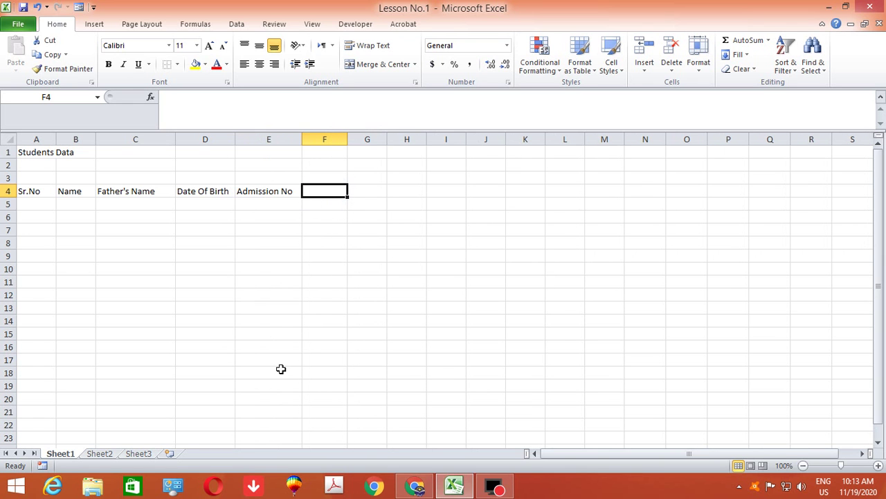
pyautogui.write('Class')
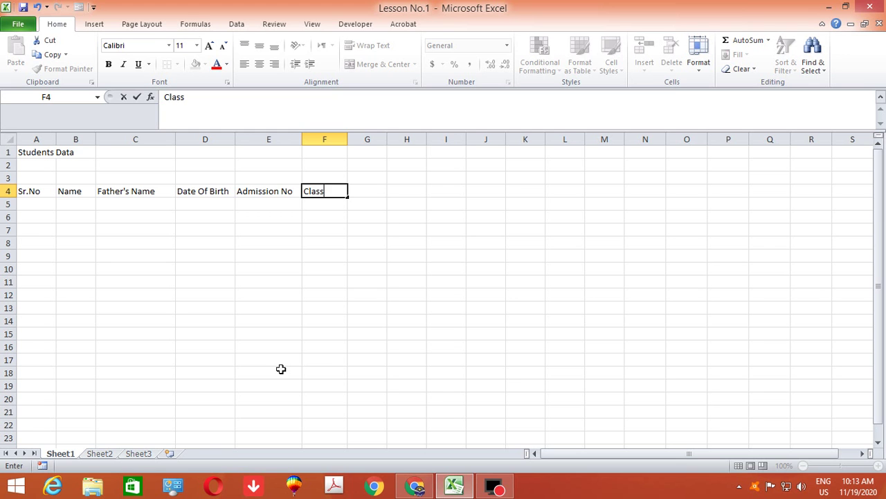
pyautogui.press('Tab')
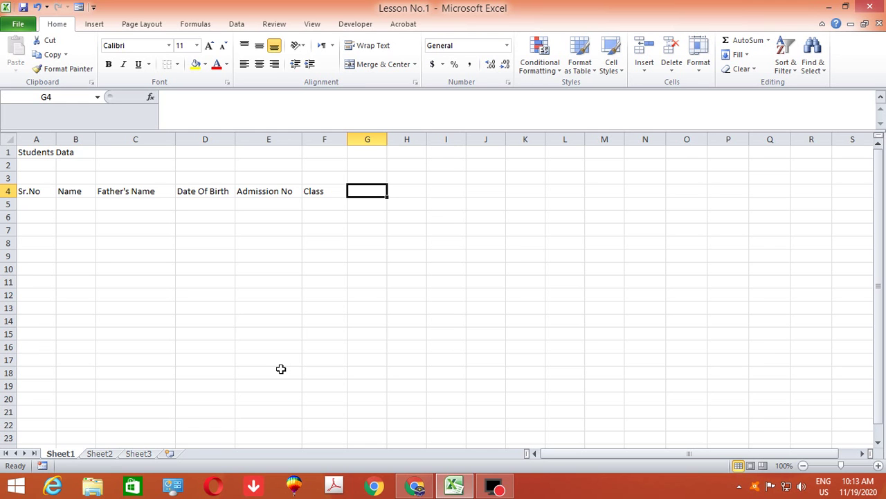
pyautogui.write('English')
pyautogui.press('Tab')
pyautogui.write('Math')
pyautogui.press('Tab')
# Step: Enter the headers science in I4 and Urdu in J4
pyautogui.write('s')
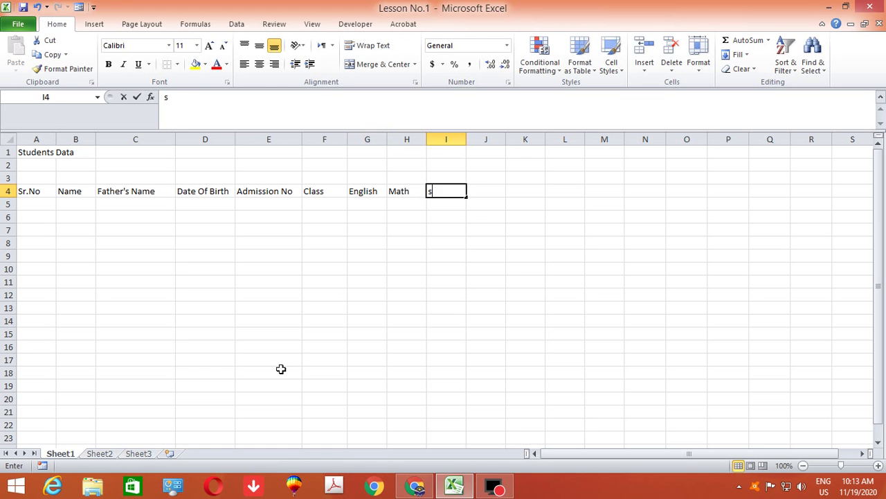
pyautogui.write('cie')
pyautogui.write('n')
pyautogui.press('BackSpace')
pyautogui.write('ence')
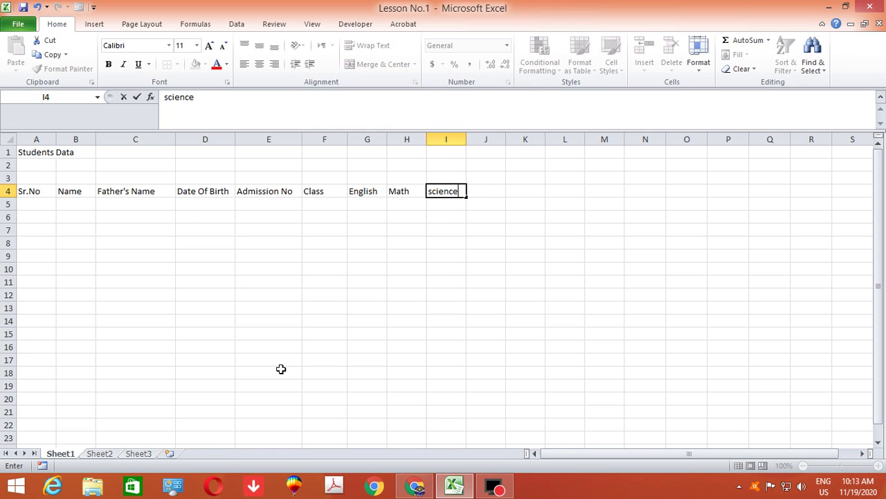
pyautogui.press('Tab')
pyautogui.write('Urdu')
pyautogui.press('Tab')
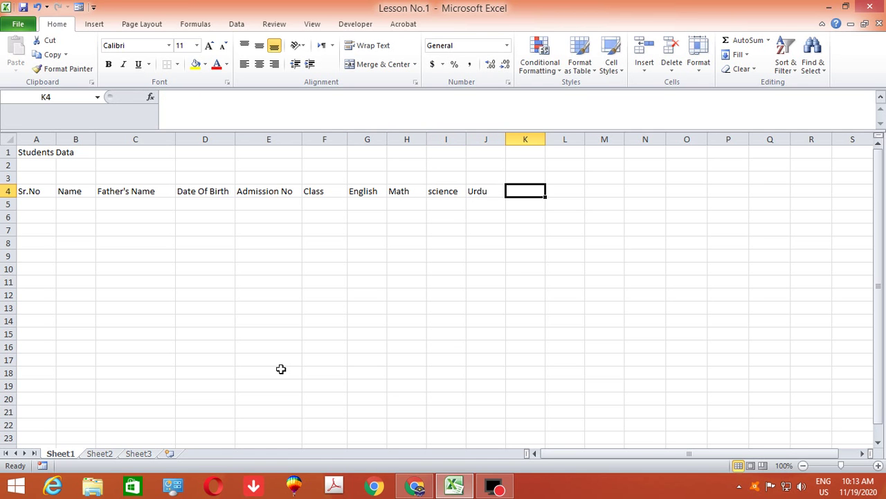
# Step: Enter the headers Total No, Obtained Number and Grade in K4:M4
pyautogui.write('T')
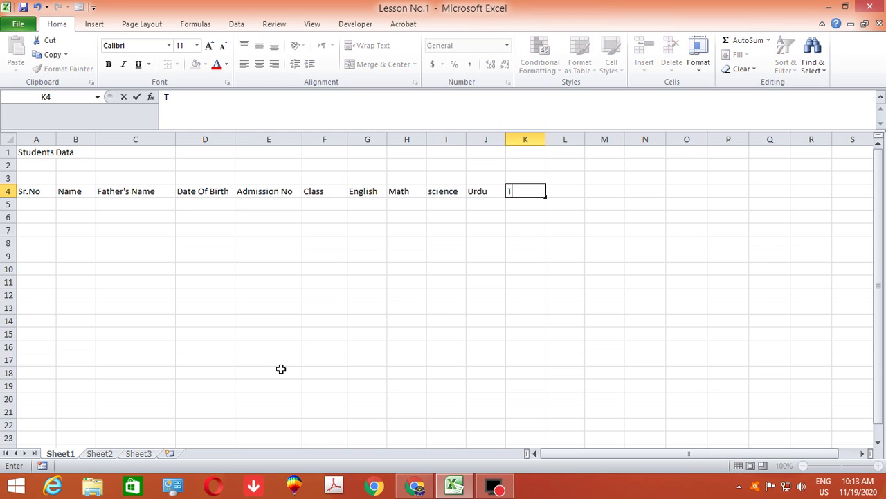
pyautogui.write('otal')
pyautogui.press('BackSpace')
pyautogui.press('Tab')
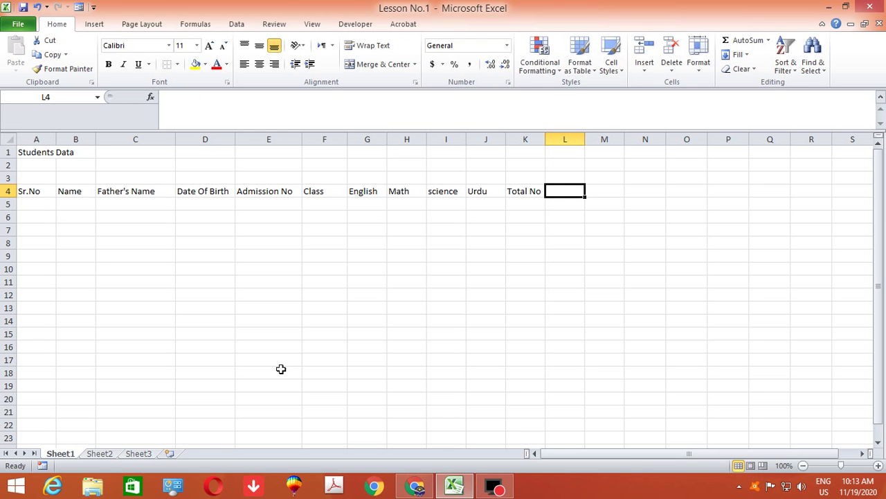
pyautogui.write('Obtained  Number')
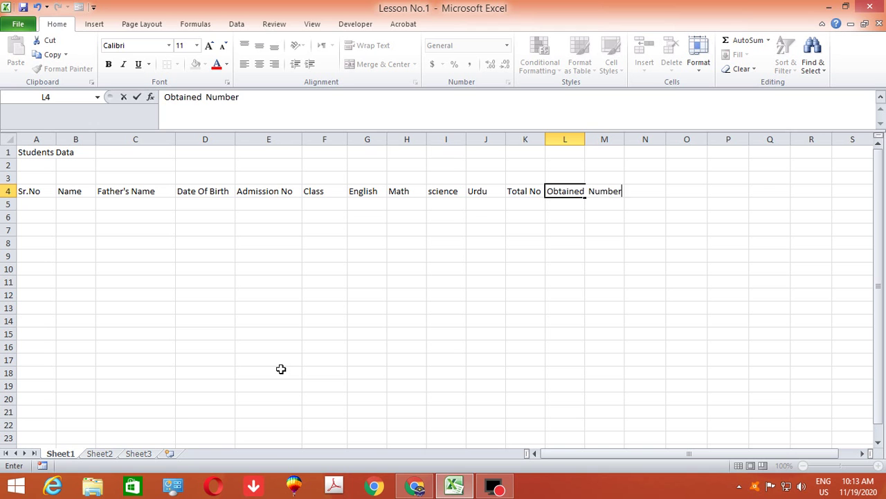
pyautogui.press('Tab')
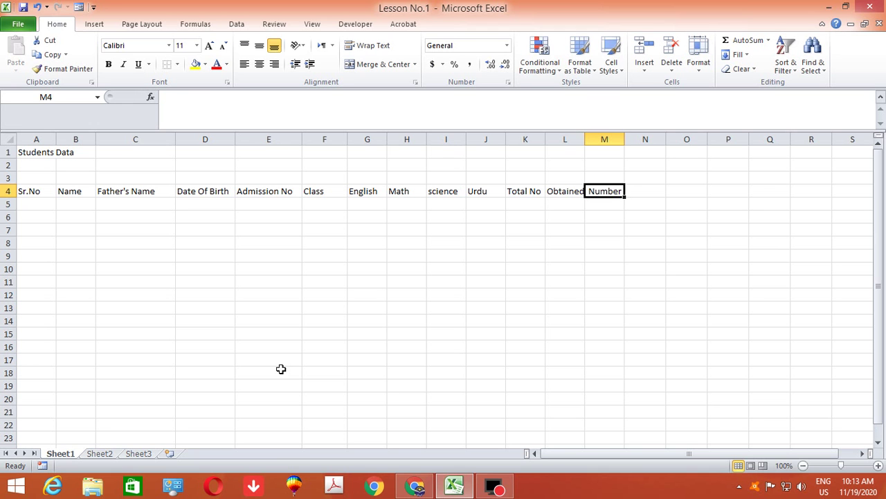
pyautogui.write('Grade')
pyautogui.press('Tab')
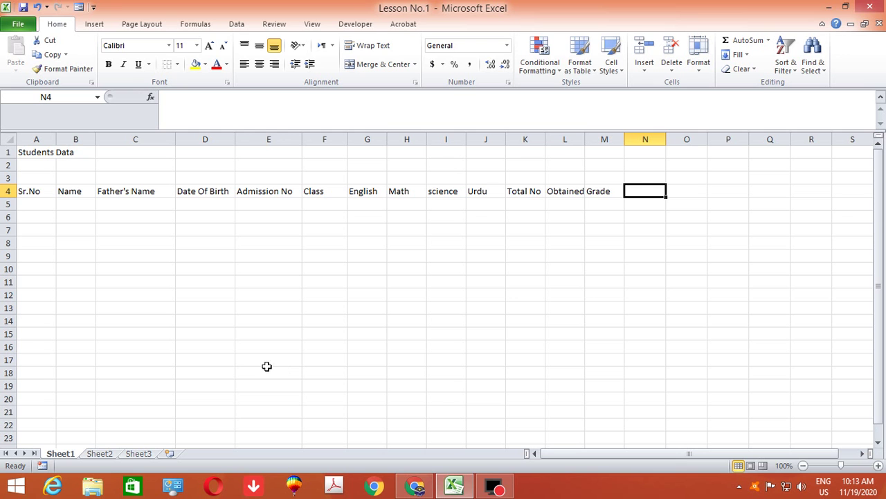
# Step: Widen column L, then make A4:M4 centred and bold with All Borders
pyautogui.moveTo(587, 138); pyautogui.dragTo(607, 138)
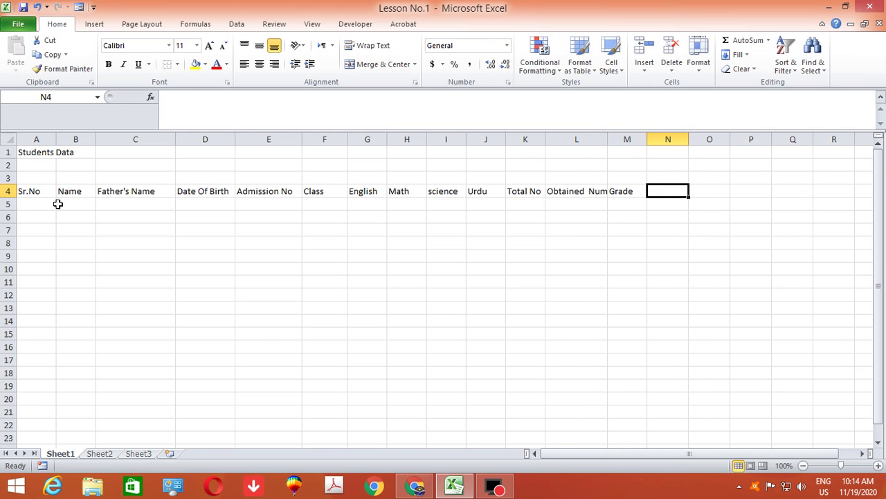
pyautogui.moveTo(38, 192)
pyautogui.mouseDown()
pyautogui.moveTo(672, 214)
pyautogui.moveTo(625, 190)
pyautogui.mouseUp()
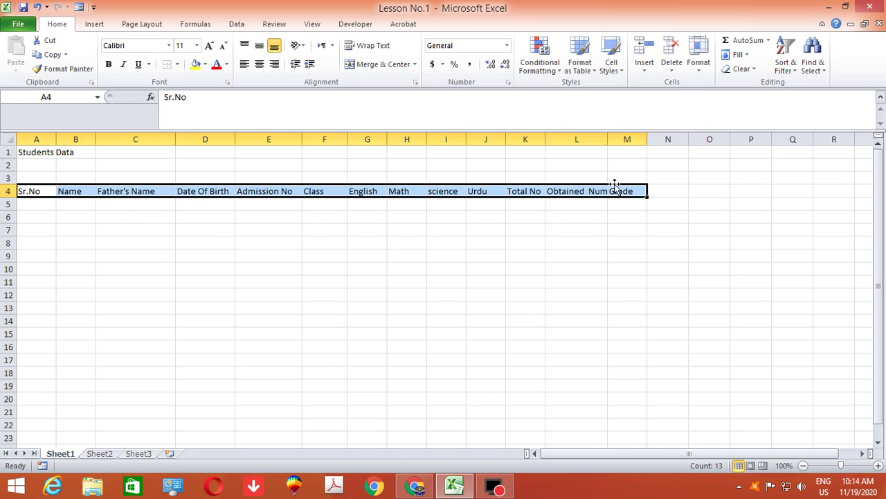
pyautogui.click(260, 65)
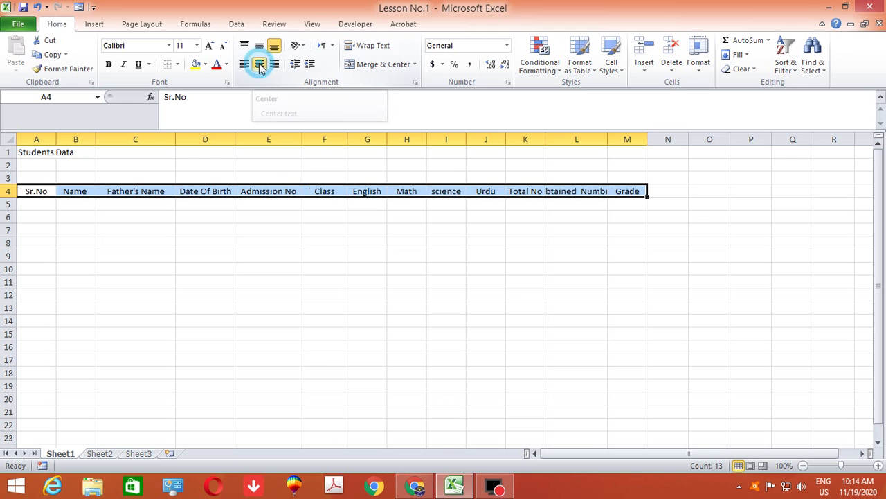
pyautogui.click(109, 64)
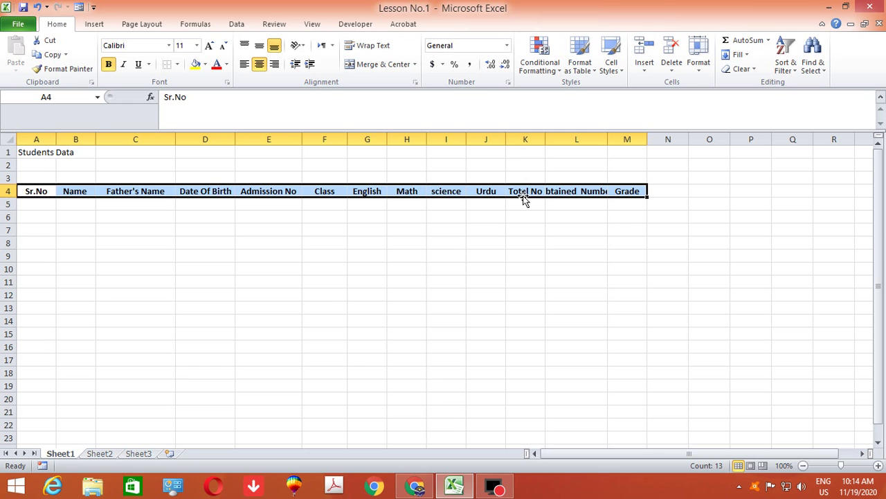
pyautogui.click(177, 64)
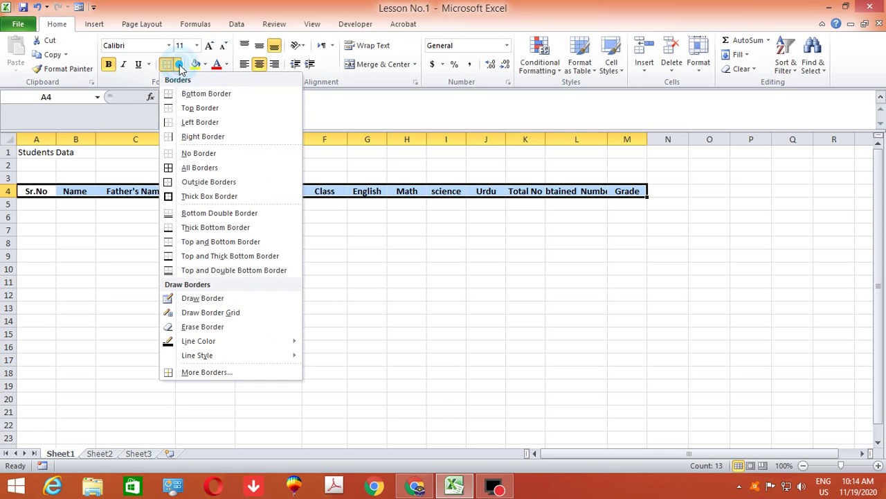
pyautogui.click(190, 169)
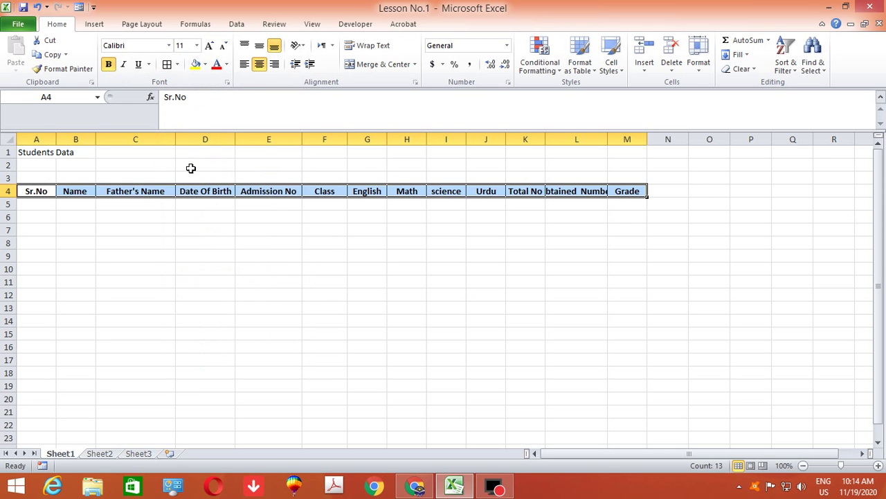
pyautogui.click(447, 257)
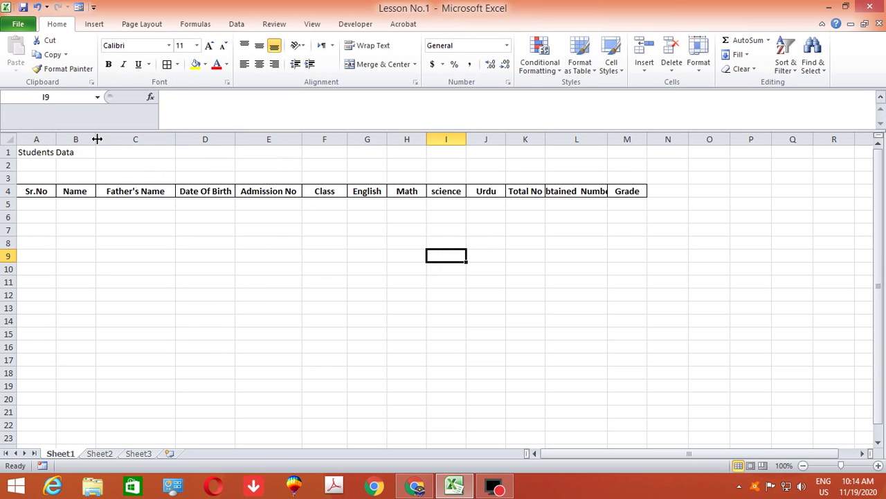
# Step: Widen columns B, C, D and K and narrow column E to fit the headers
pyautogui.moveTo(96, 139); pyautogui.dragTo(163, 140)
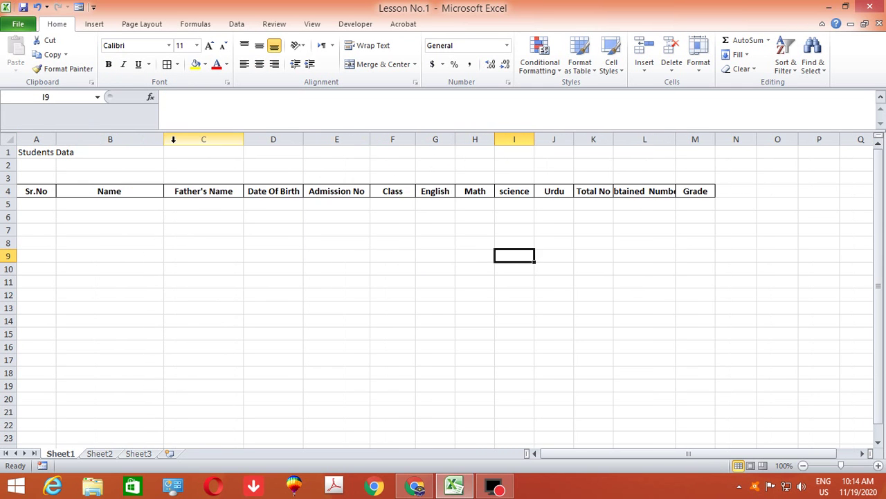
pyautogui.moveTo(244, 139); pyautogui.dragTo(254, 140)
pyautogui.moveTo(313, 140); pyautogui.dragTo(333, 139)
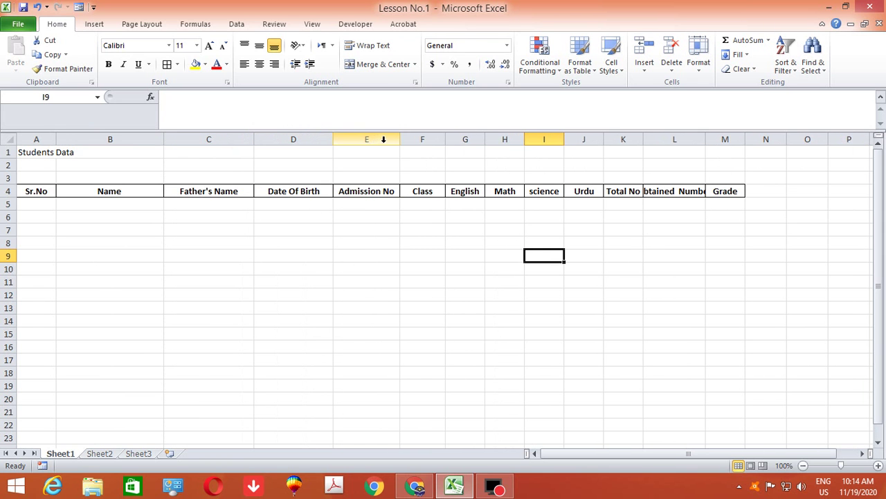
pyautogui.moveTo(400, 141); pyautogui.dragTo(383, 141)
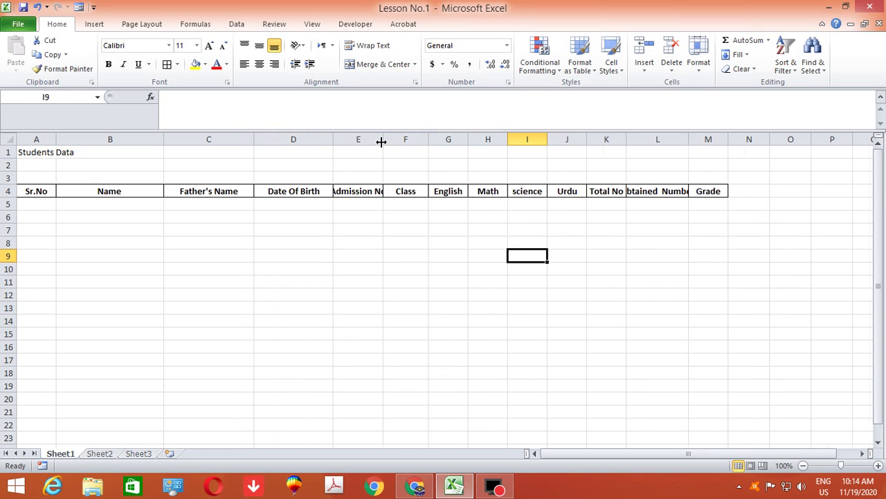
pyautogui.click(429, 139)
pyautogui.moveTo(626, 140); pyautogui.dragTo(632, 140)
pyautogui.click(643, 191)
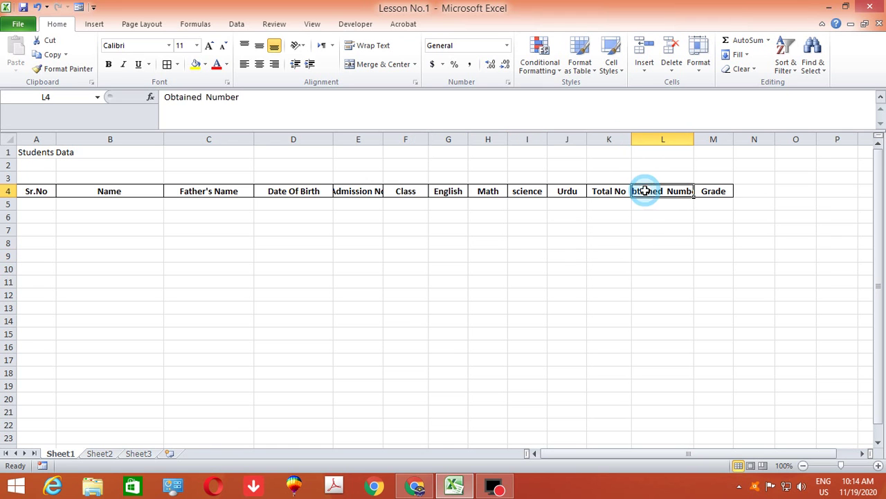
pyautogui.click(642, 204)
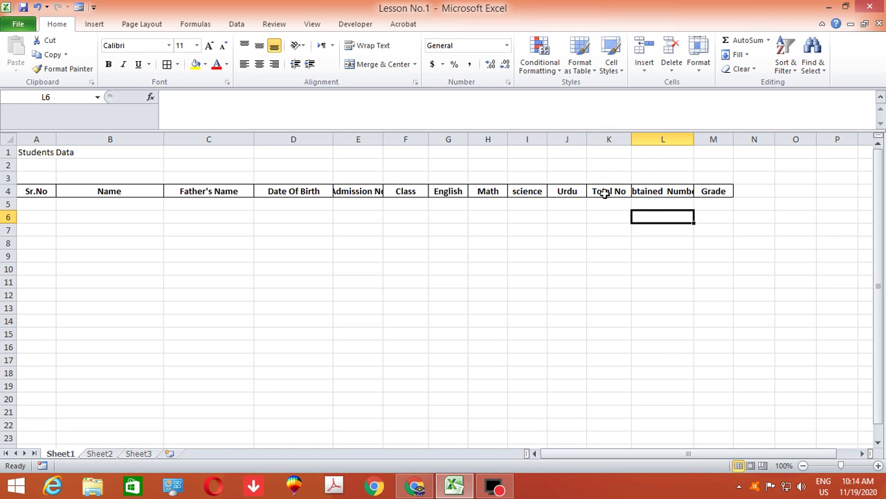
pyautogui.click(607, 192)
pyautogui.click(644, 193)
pyautogui.click(638, 217)
# Step: Wrap the A4:M4 headers in a taller, vertically centred row 4, then save the workbook
pyautogui.moveTo(41, 190); pyautogui.dragTo(696, 190)
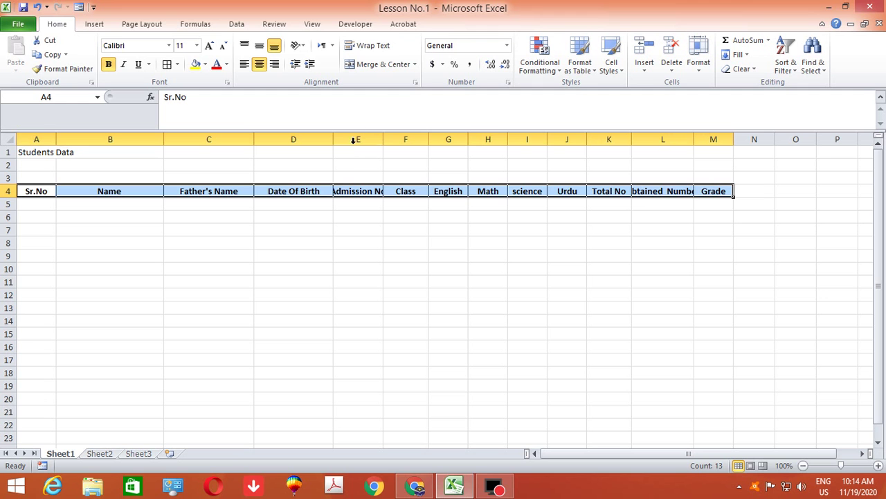
pyautogui.click(371, 48)
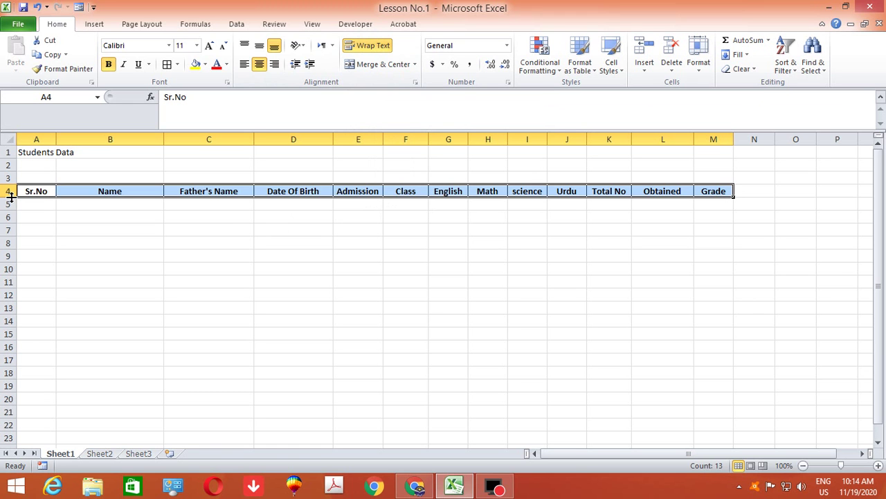
pyautogui.moveTo(11, 198); pyautogui.dragTo(10, 210)
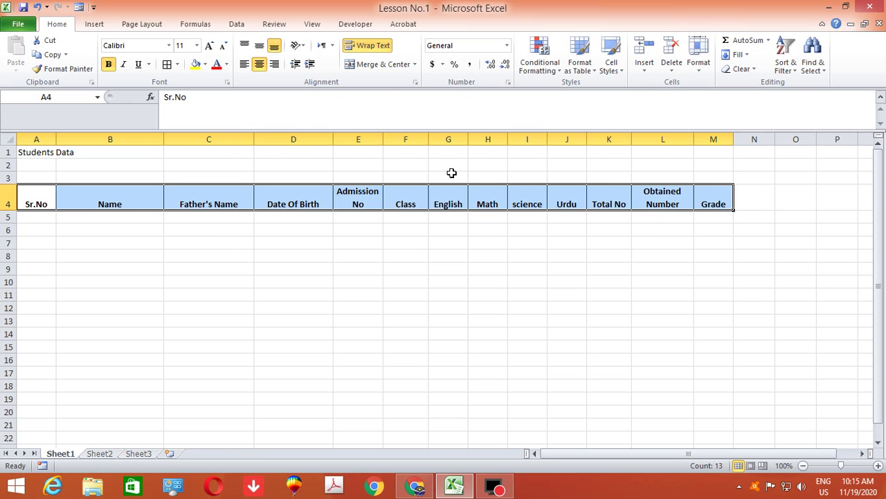
pyautogui.click(260, 47)
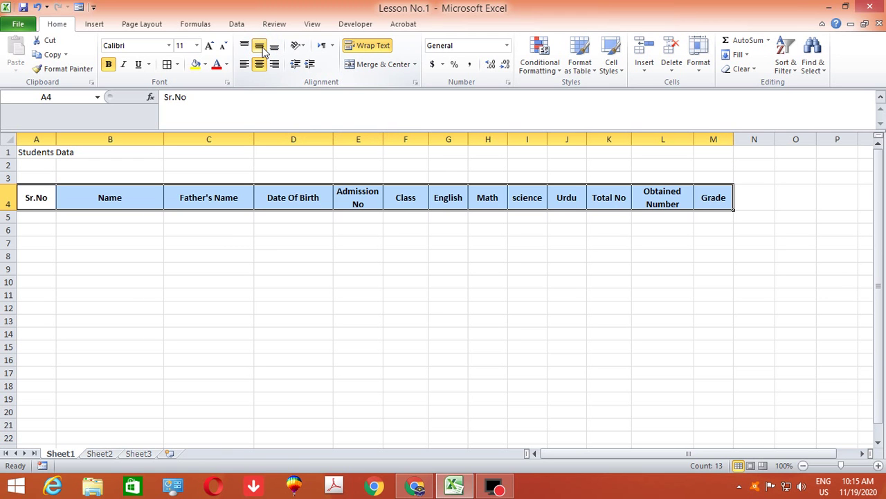
pyautogui.click(594, 278)
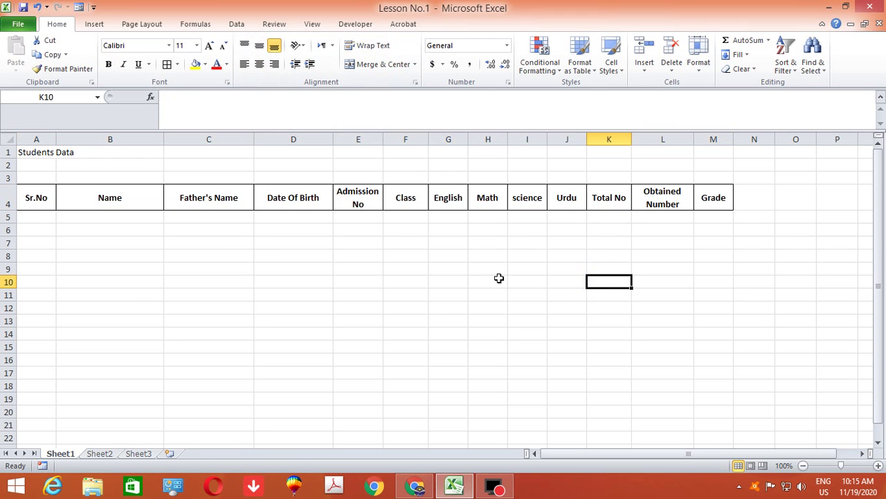
pyautogui.click(23, 7)
# Step: Merge & Center the Students Data title across A1:M1, making row 1 taller and middle-aligned
pyautogui.click(280, 269)
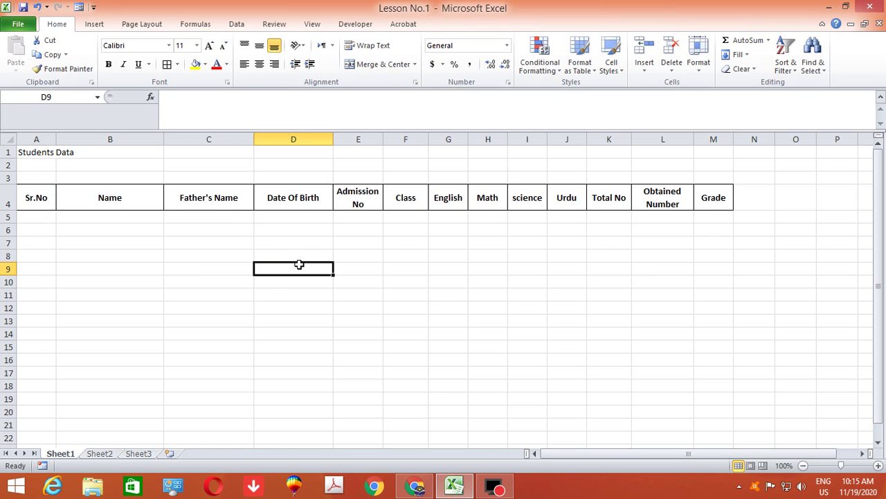
pyautogui.moveTo(729, 179); pyautogui.dragTo(51, 170)
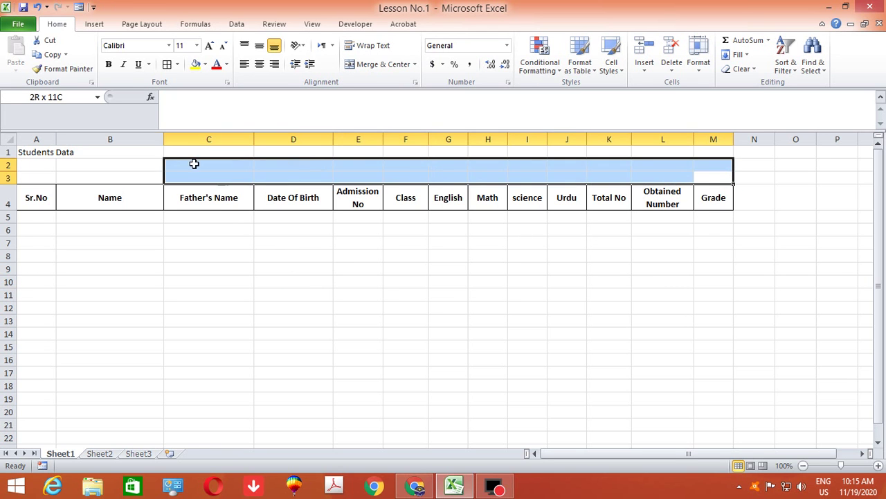
pyautogui.click(244, 279)
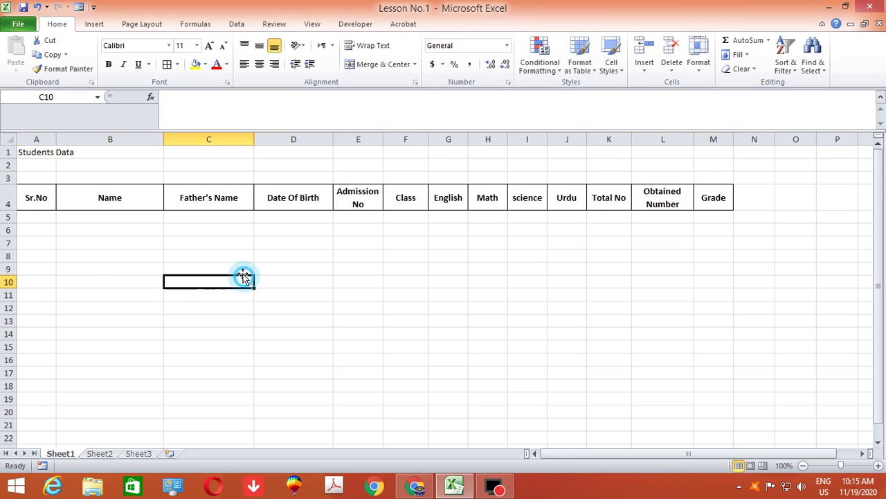
pyautogui.click(42, 152)
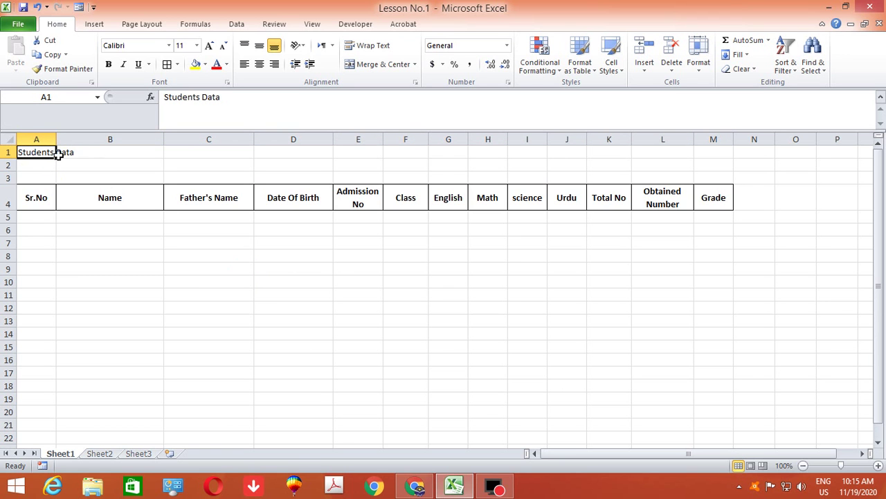
pyautogui.click(374, 149)
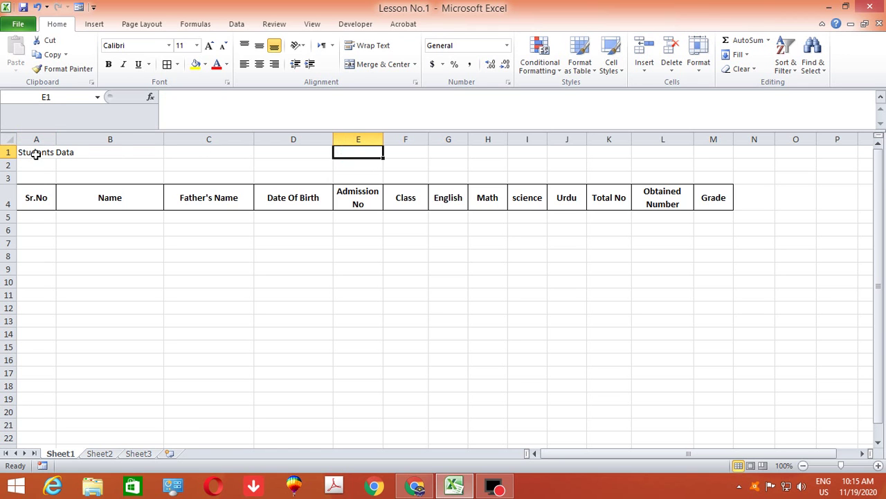
pyautogui.moveTo(27, 155); pyautogui.dragTo(708, 158)
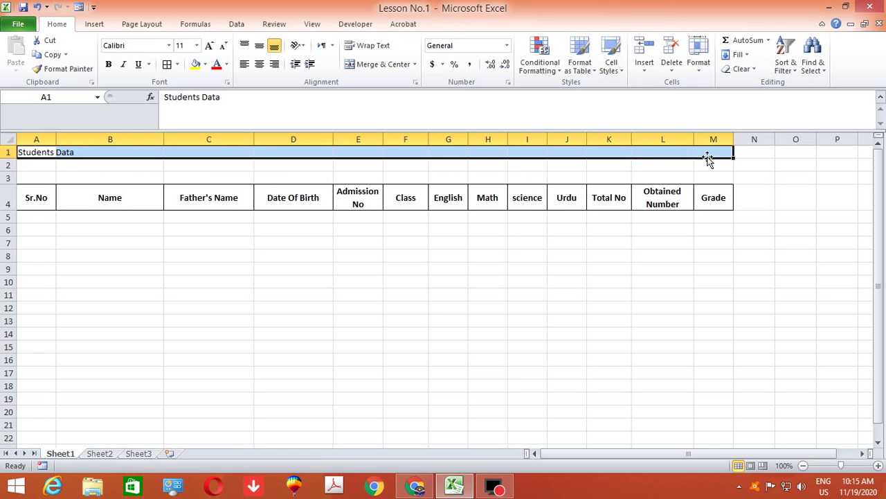
pyautogui.click(351, 68)
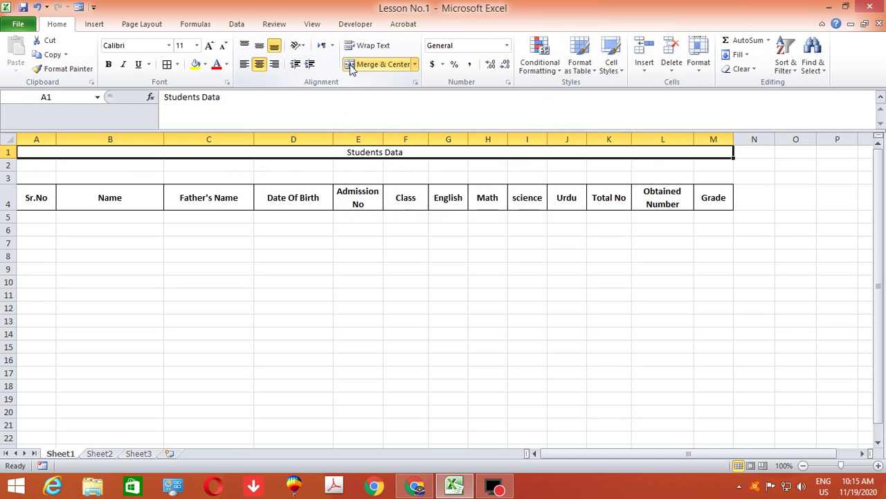
pyautogui.moveTo(9, 157); pyautogui.dragTo(11, 166)
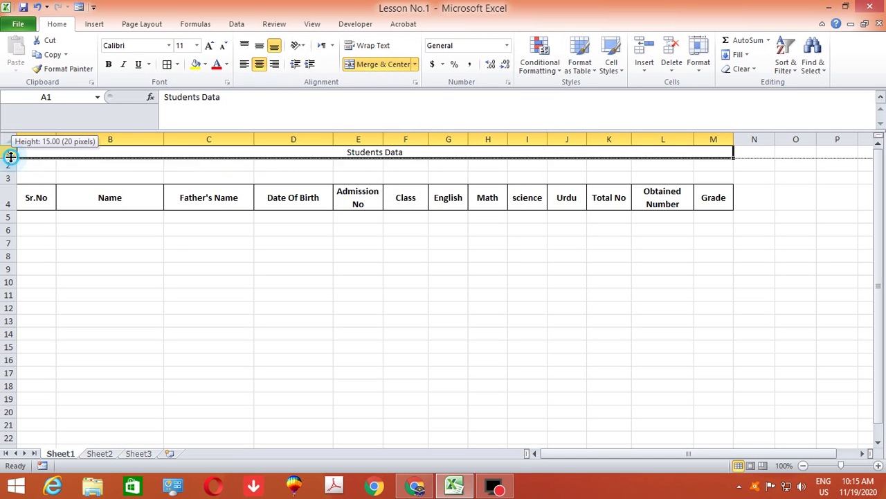
pyautogui.click(259, 45)
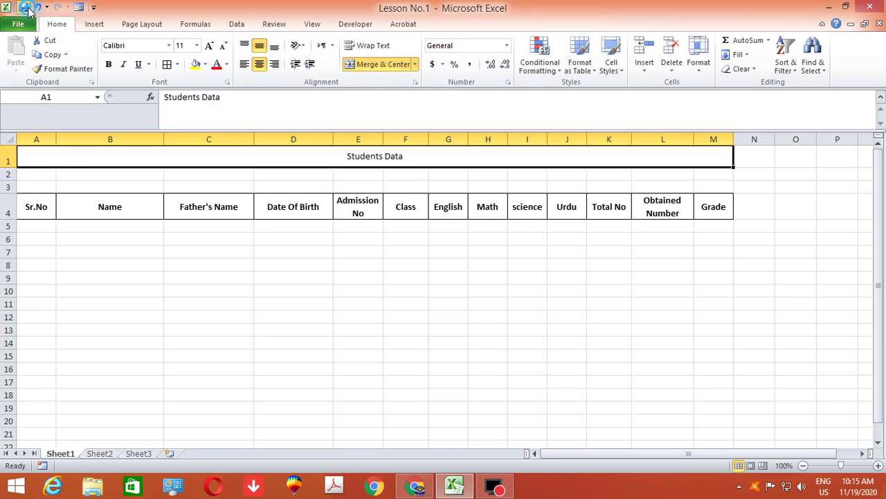
pyautogui.click(340, 173)
pyautogui.click(377, 263)
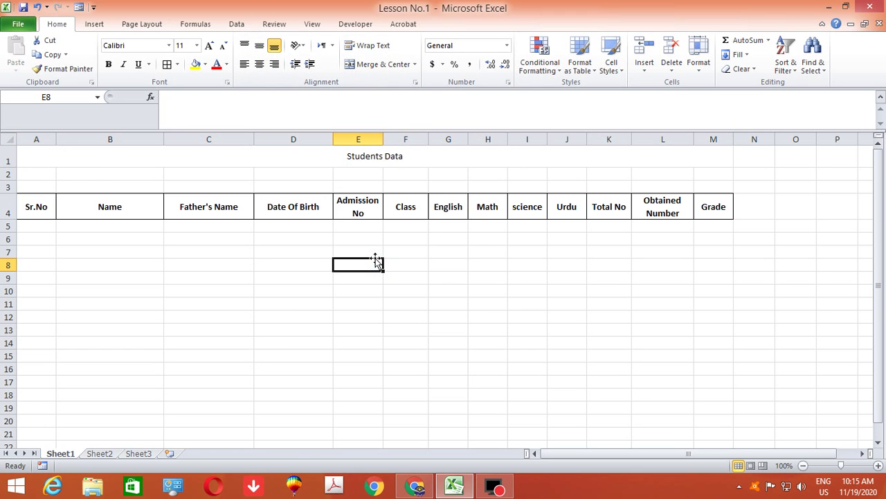